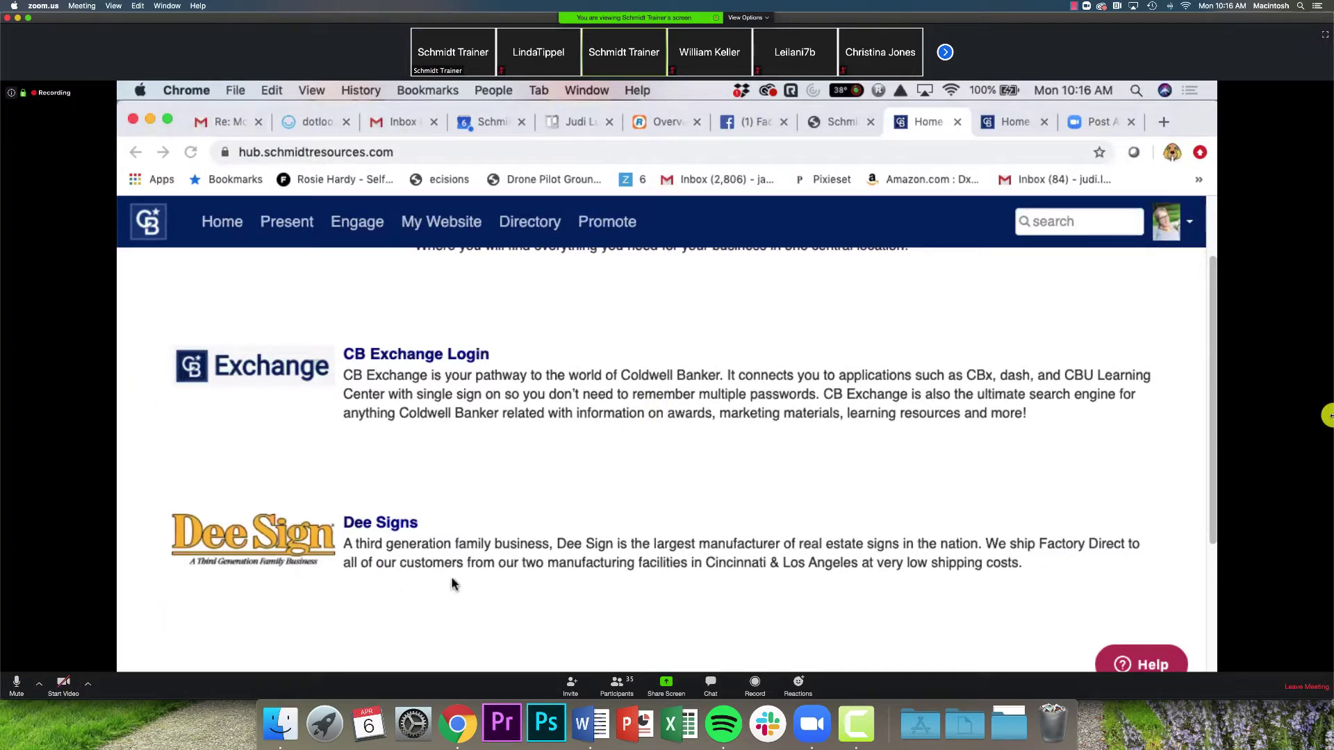
- Open the CB Exchange login page from the hub and look through the meeting's participant thumbnails
{"action": "left_click", "coordinate": [421, 359]}
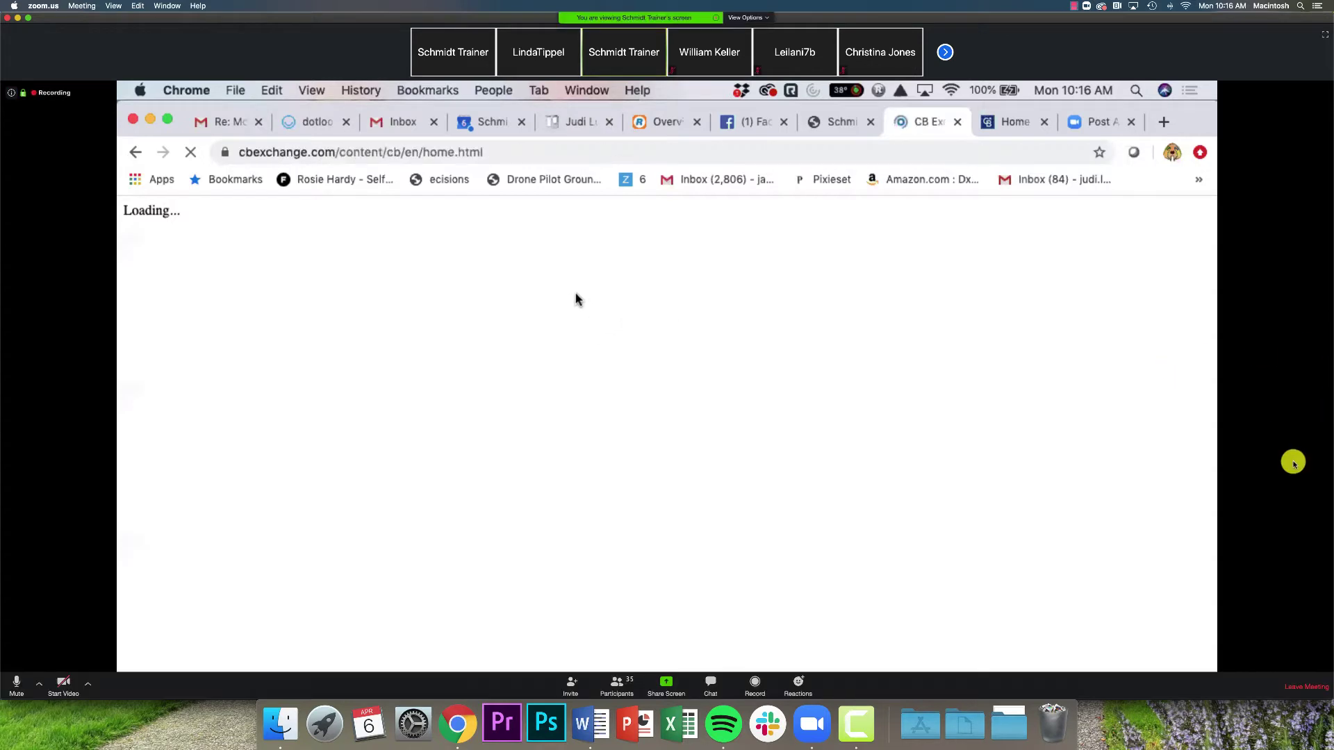
{"action": "left_click", "coordinate": [945, 52]}
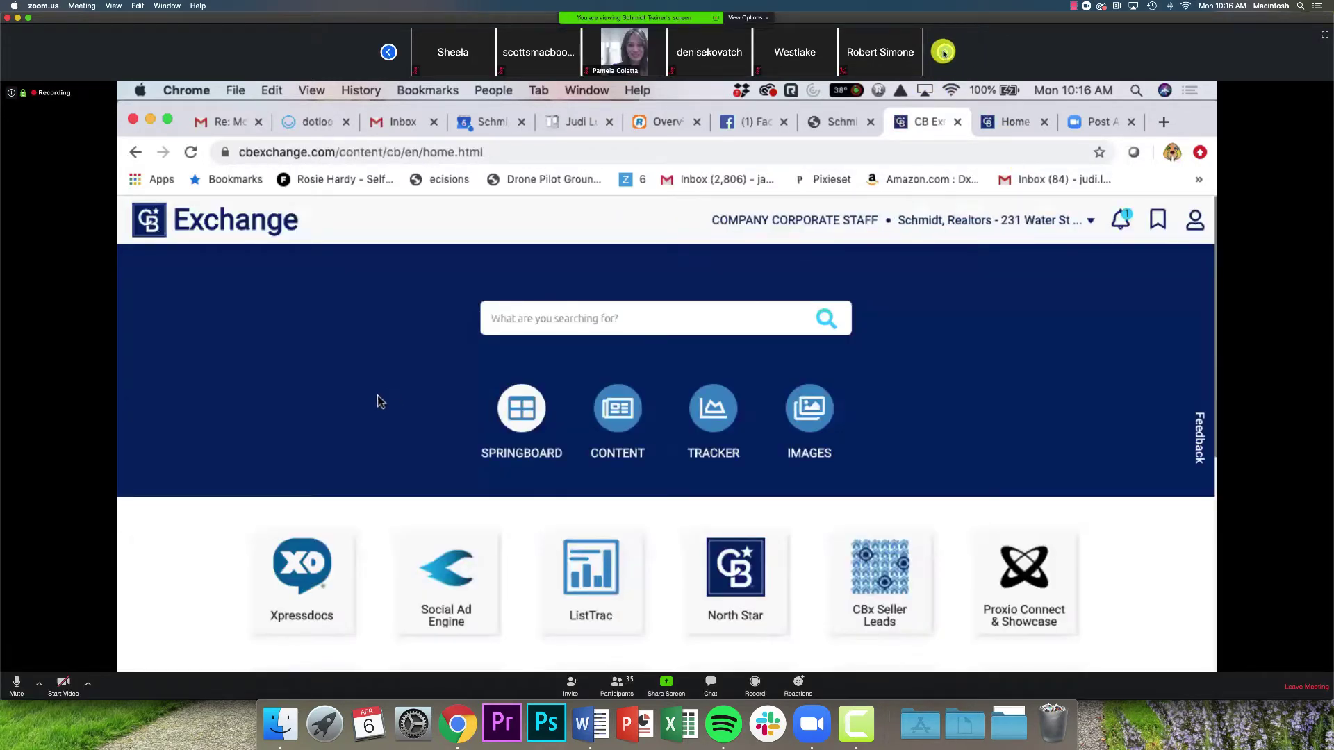
{"action": "left_click", "coordinate": [943, 52]}
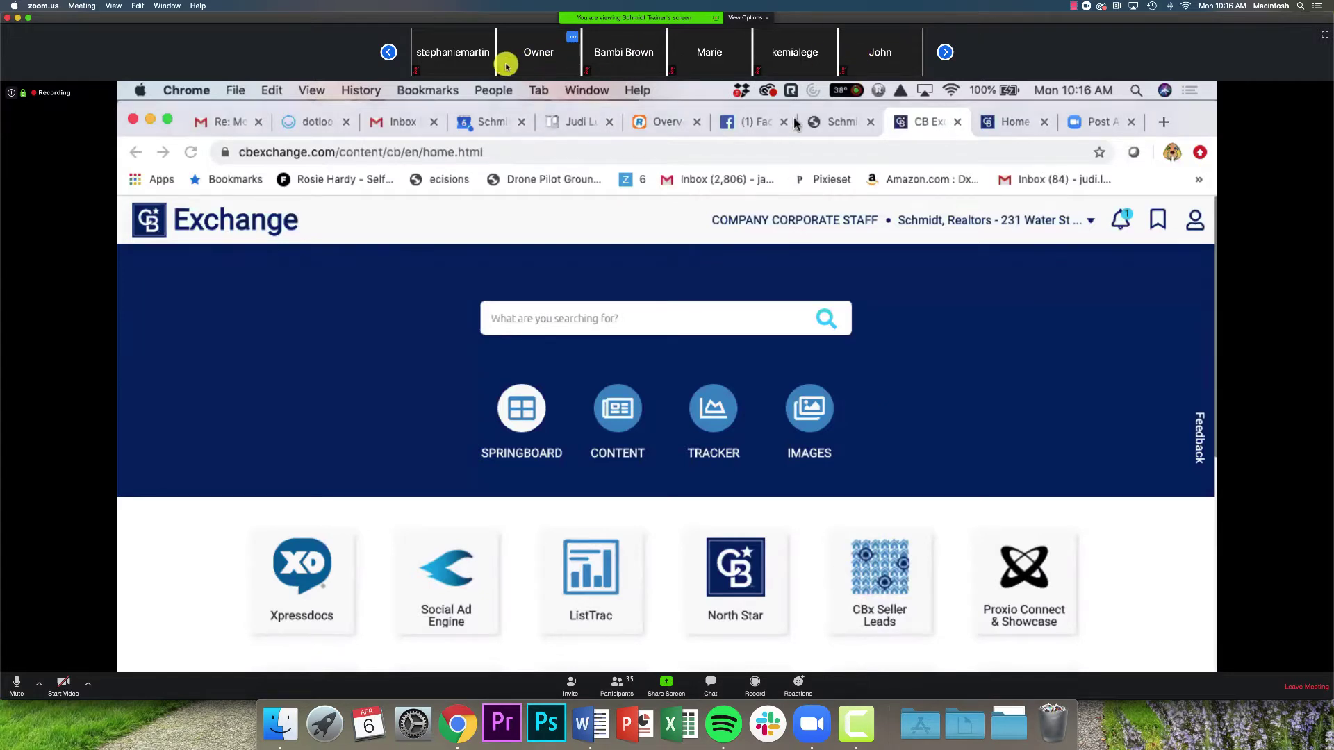
{"action": "left_click", "coordinate": [945, 52]}
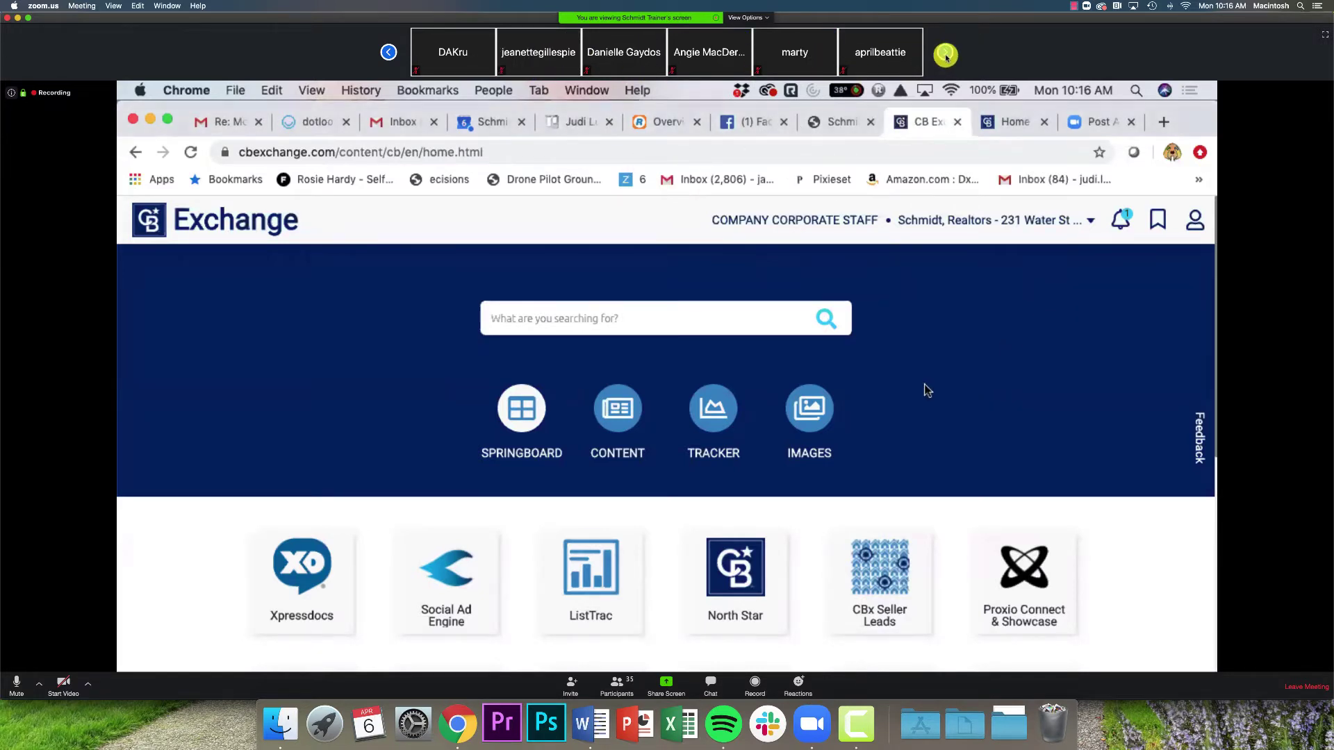
{"action": "left_click", "coordinate": [944, 54]}
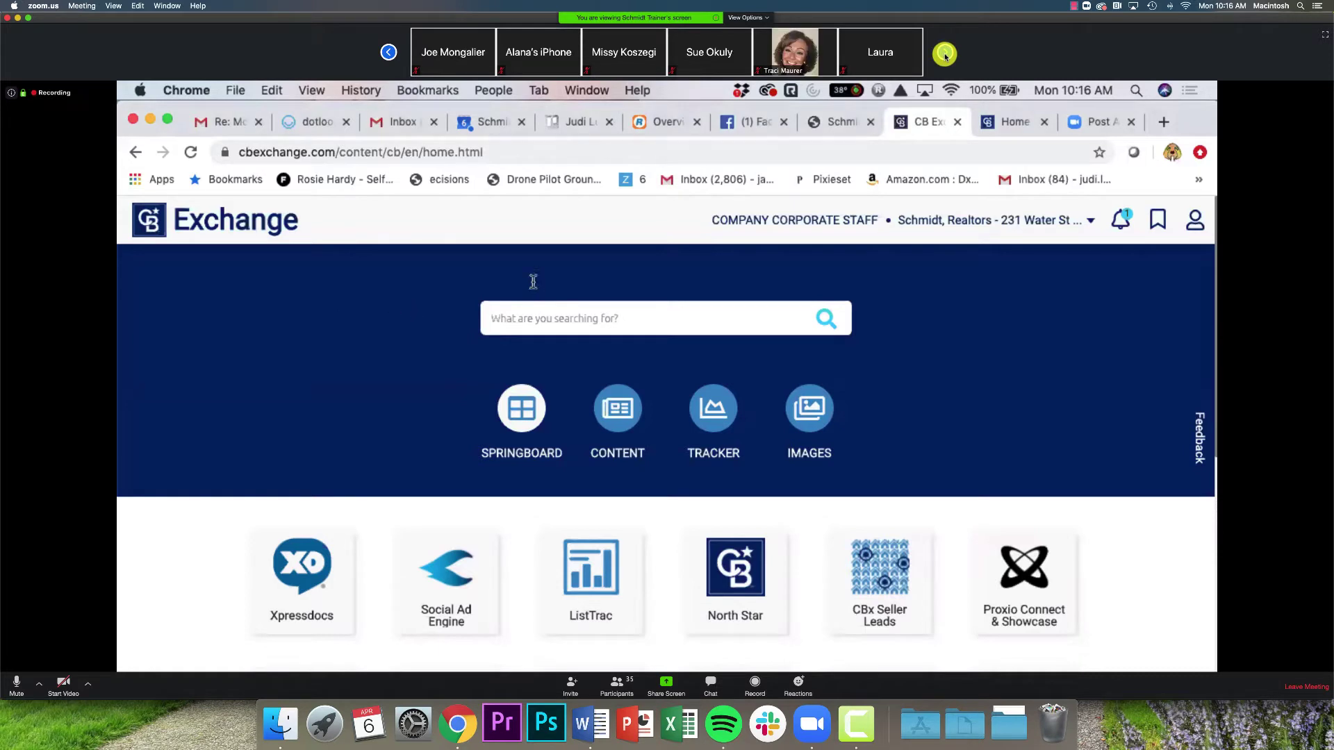
{"action": "left_click", "coordinate": [945, 55]}
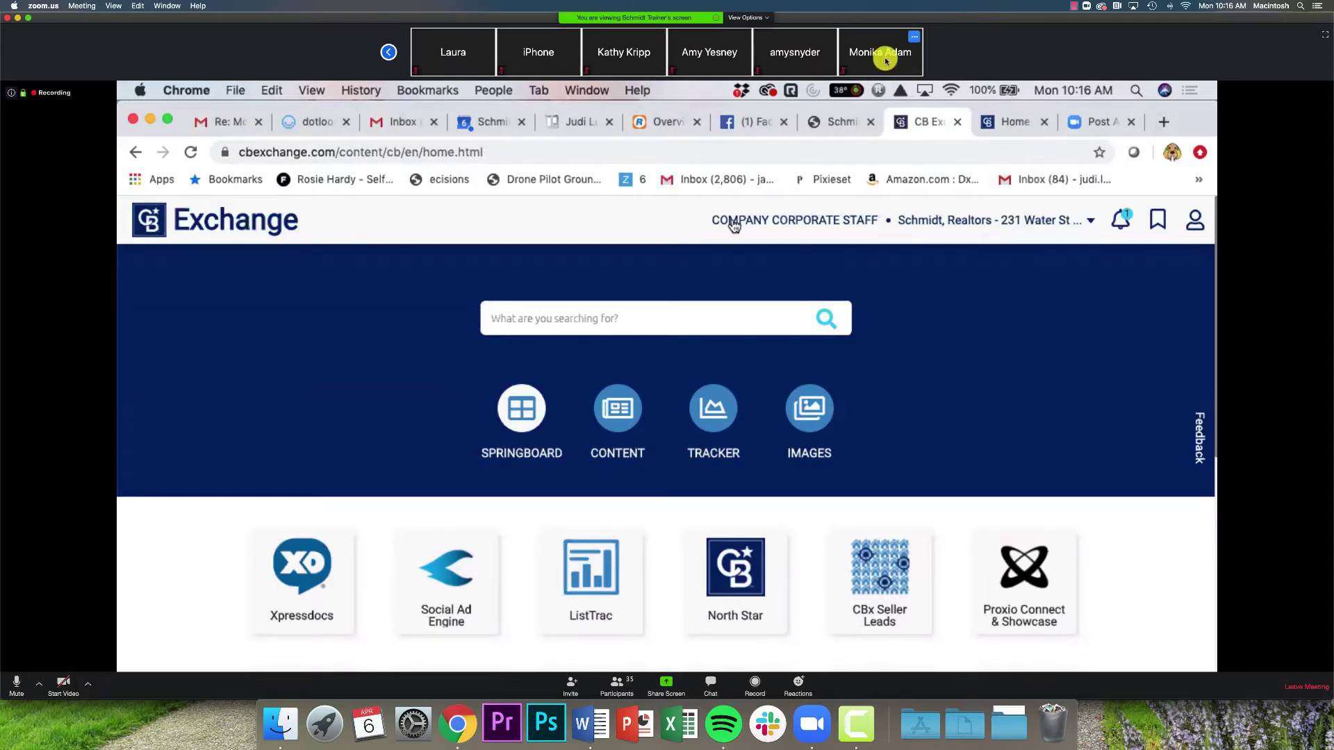
{"action": "left_click", "coordinate": [944, 54]}
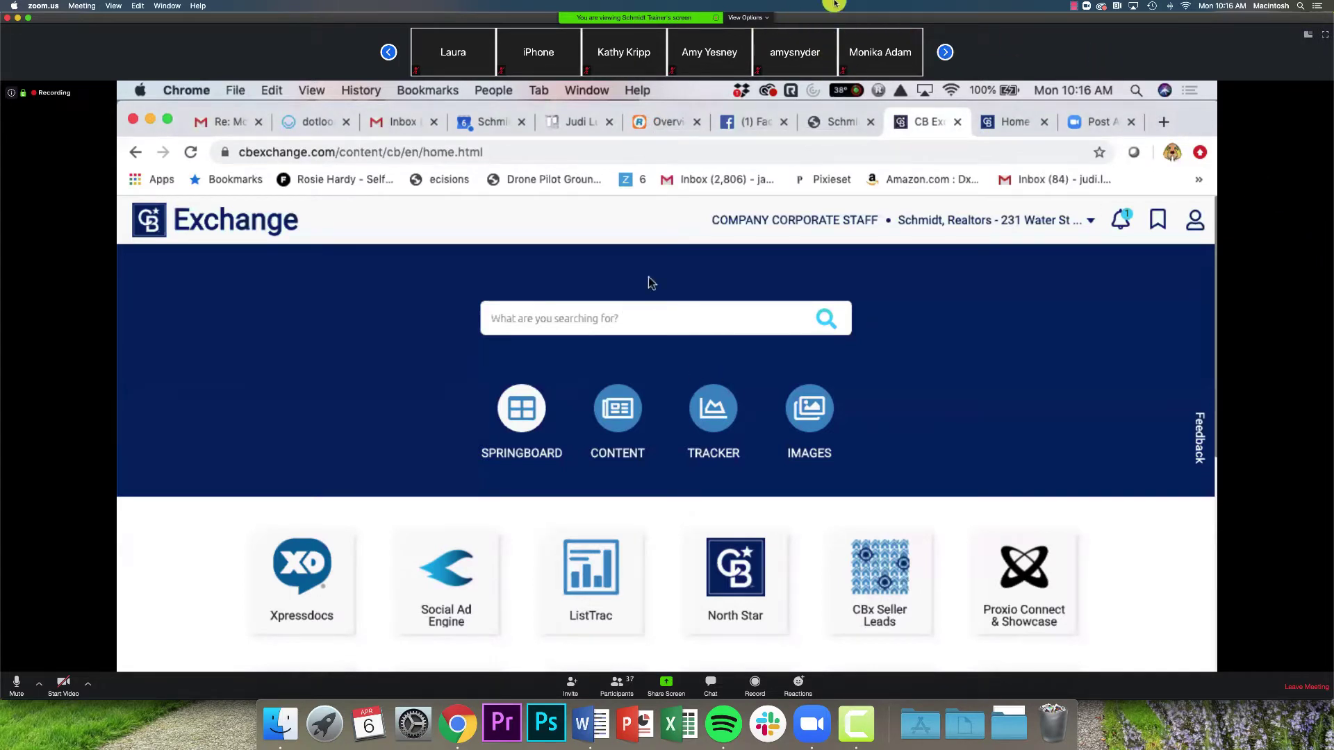
{"action": "left_click", "coordinate": [756, 18]}
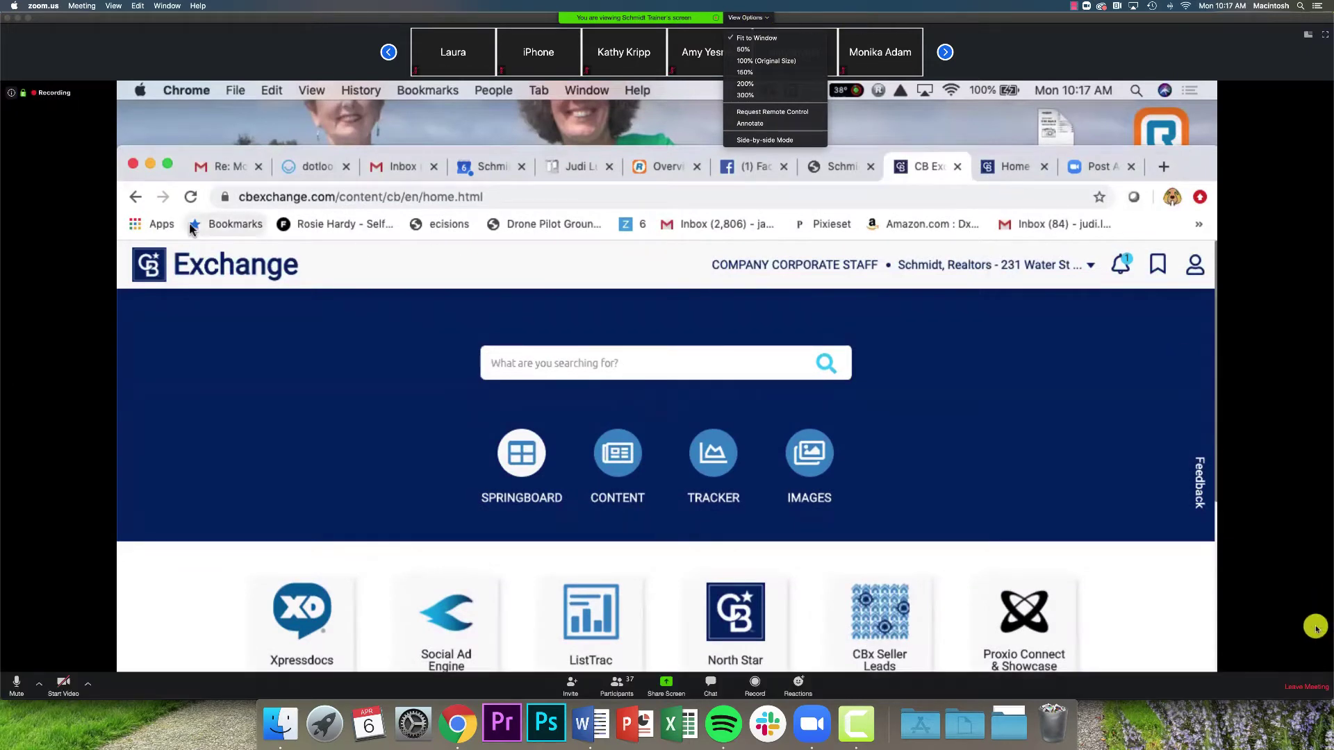
- Show the meeting's participants list, check every attendee's microphone status, and close the list
{"action": "left_click", "coordinate": [533, 684]}
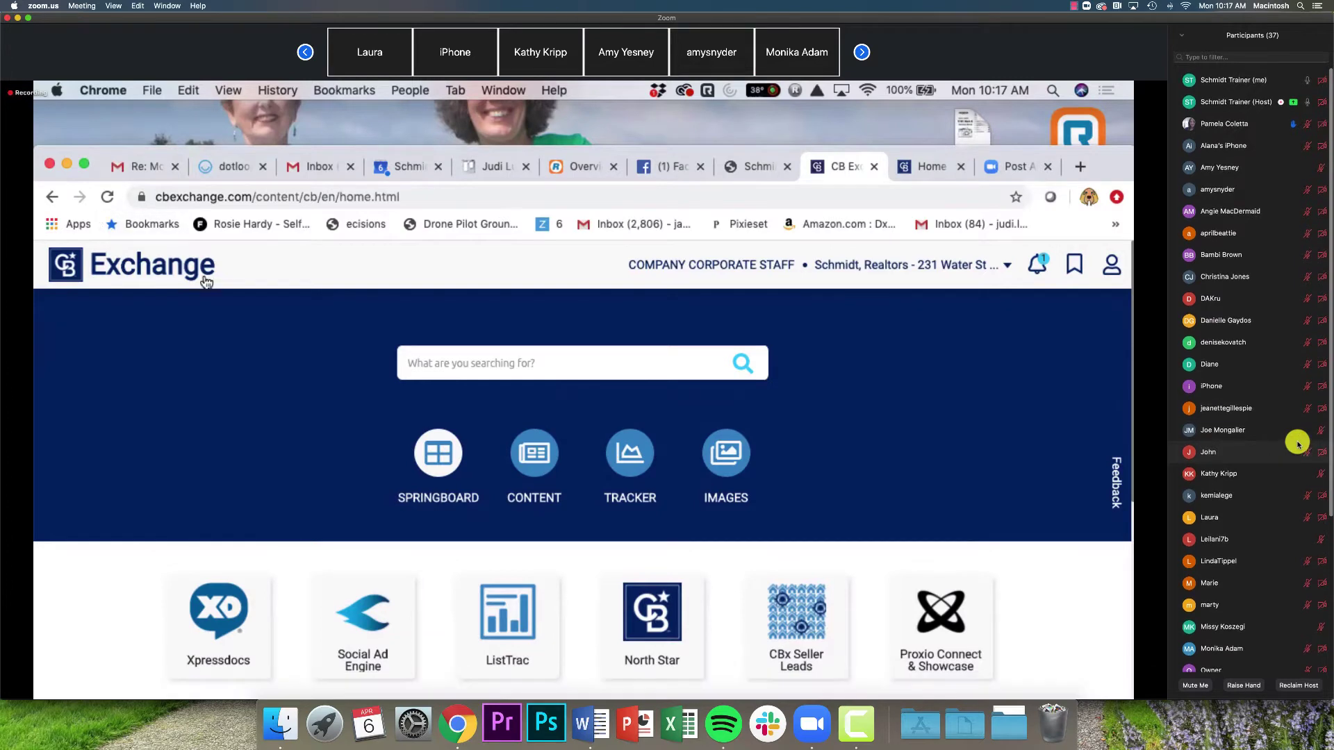
{"action": "scroll", "coordinate": [1294, 449], "scroll_direction": "down", "scroll_amount": 1}
{"action": "scroll", "coordinate": [1294, 448], "scroll_direction": "down", "scroll_amount": 5}
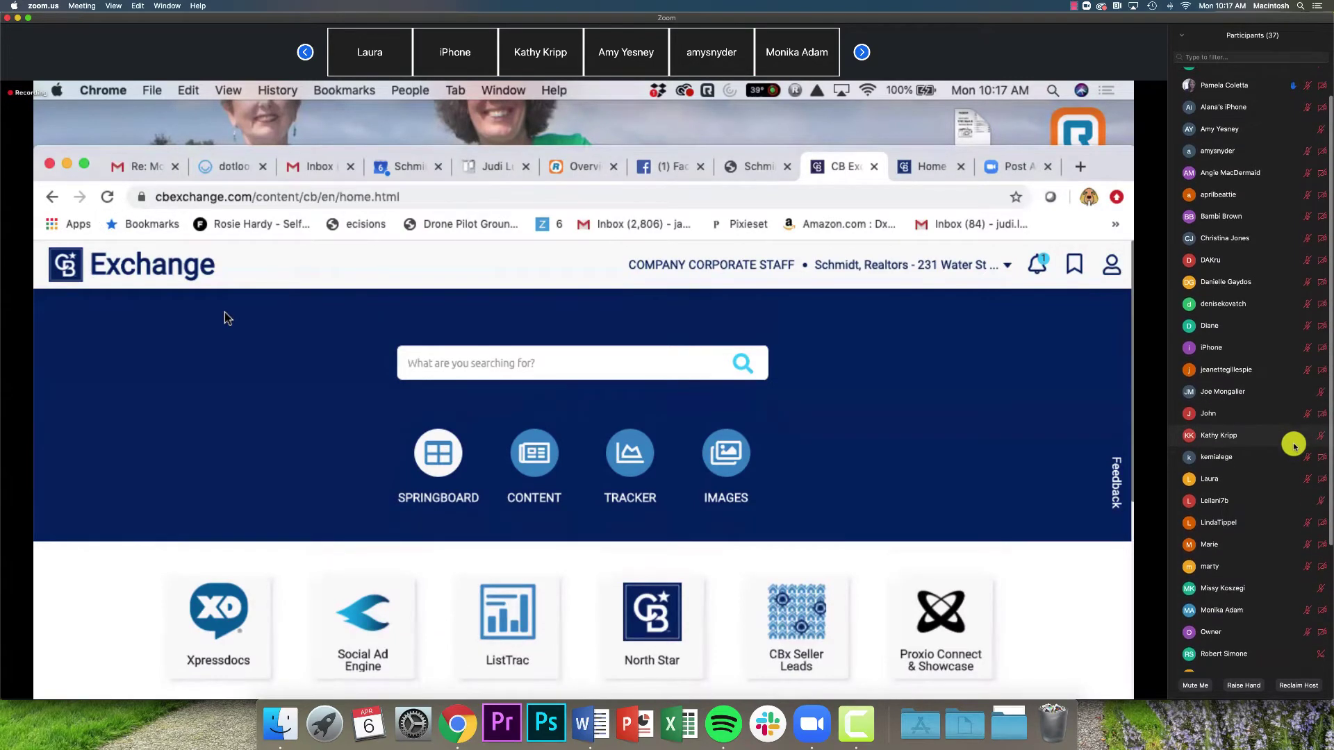
{"action": "scroll", "coordinate": [1262, 590], "scroll_direction": "down", "scroll_amount": 6}
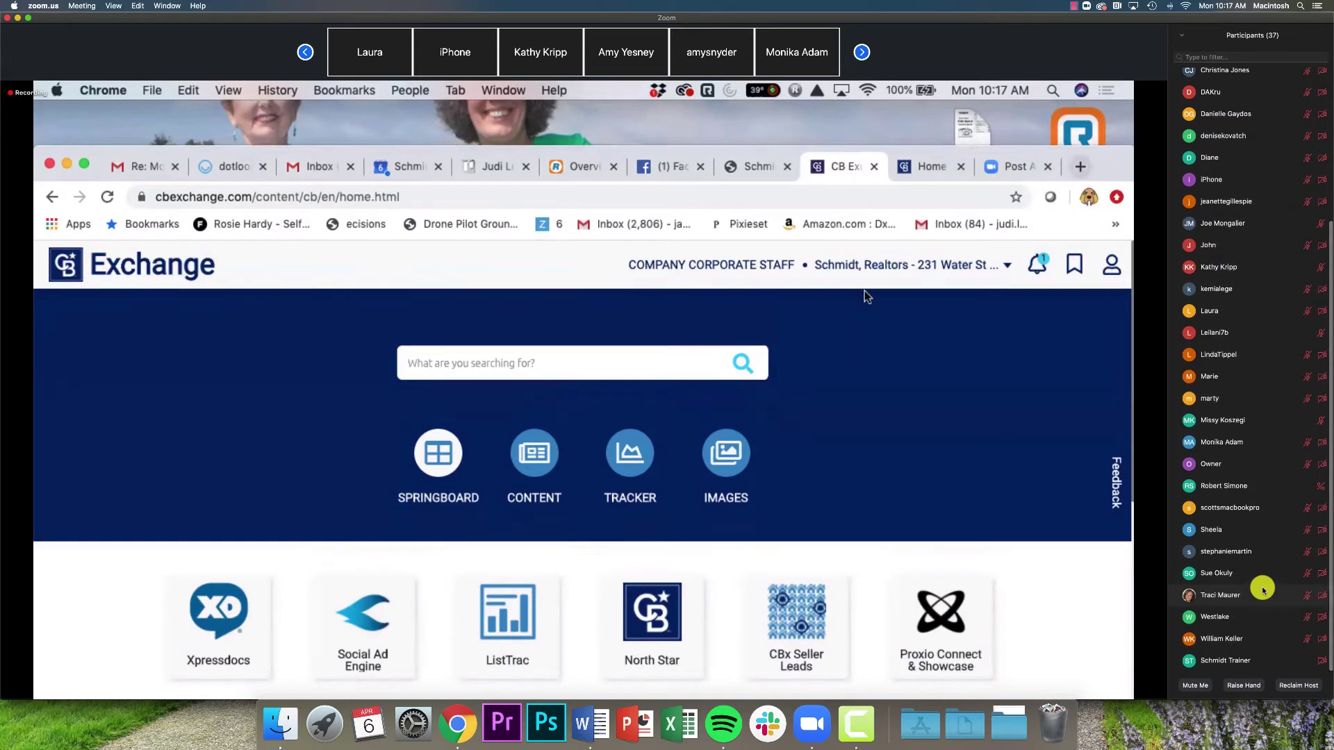
{"action": "scroll", "coordinate": [1262, 591], "scroll_direction": "up", "scroll_amount": 13}
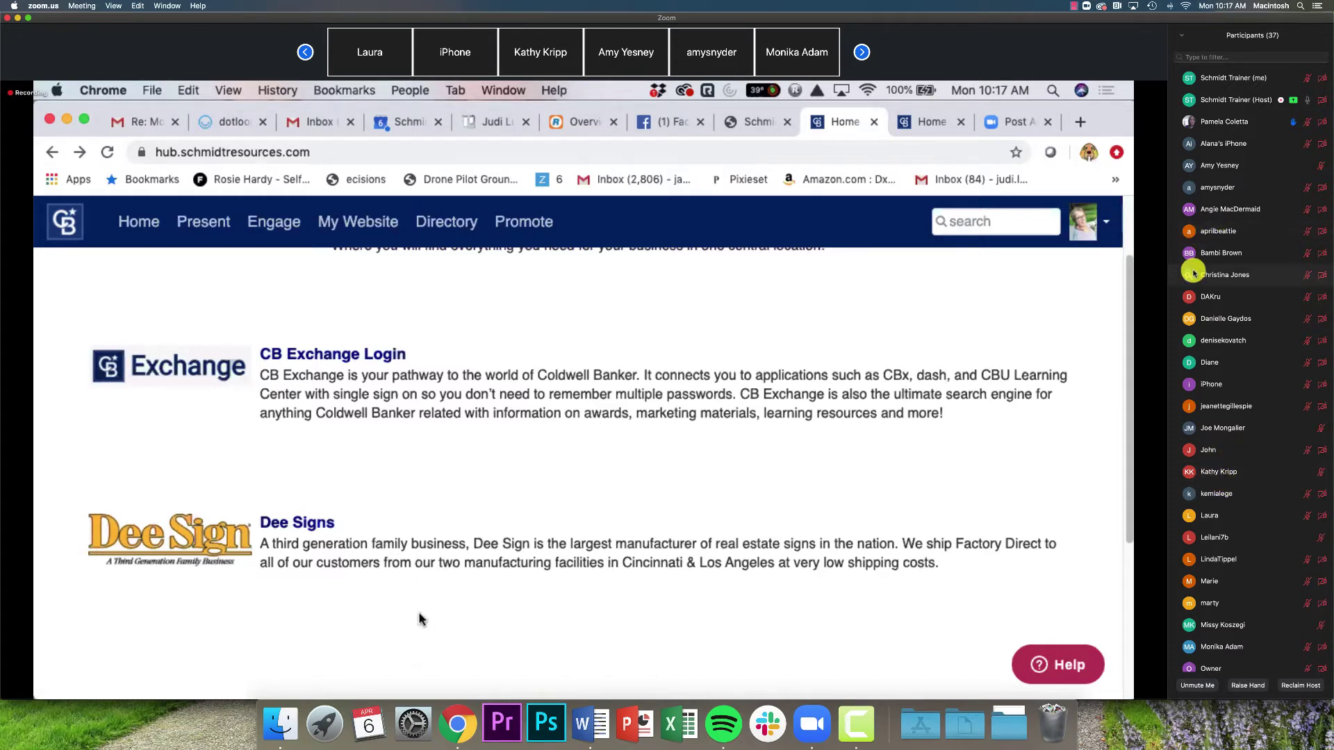
{"action": "left_click", "coordinate": [1182, 39]}
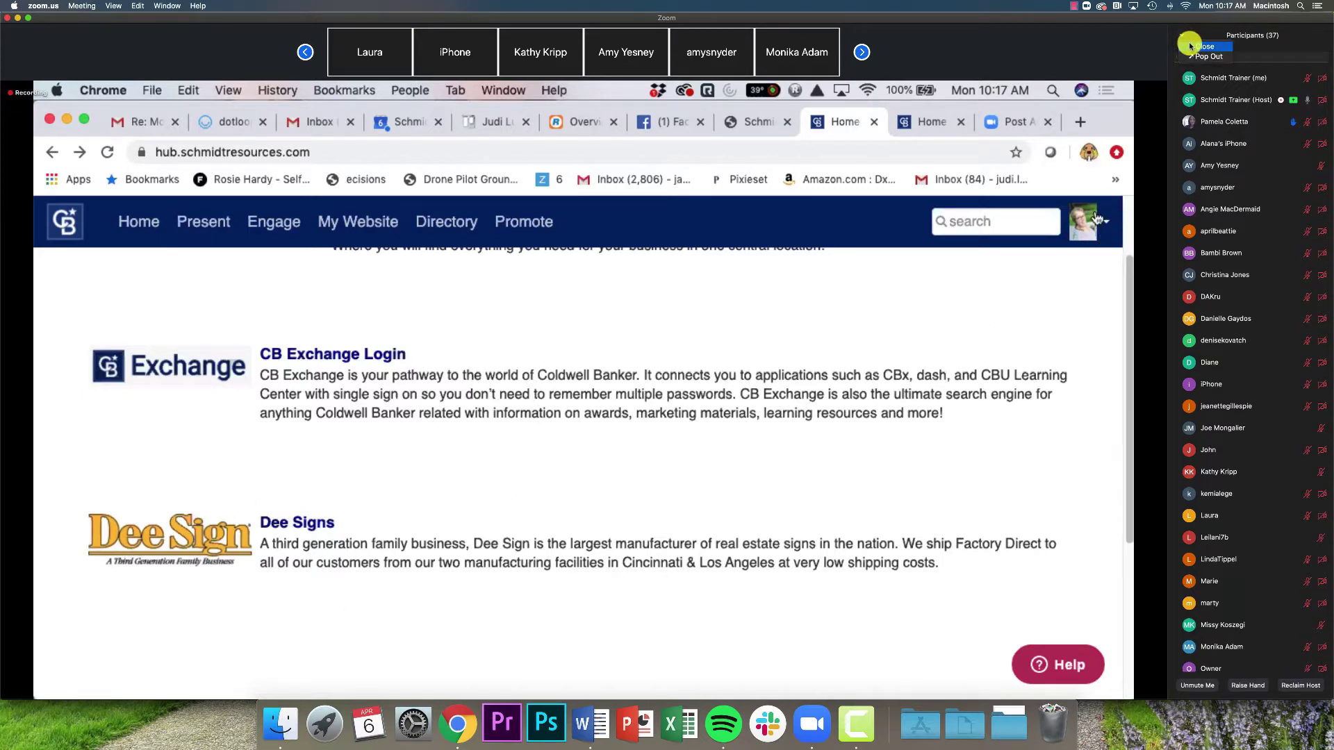
{"action": "left_click", "coordinate": [1191, 46]}
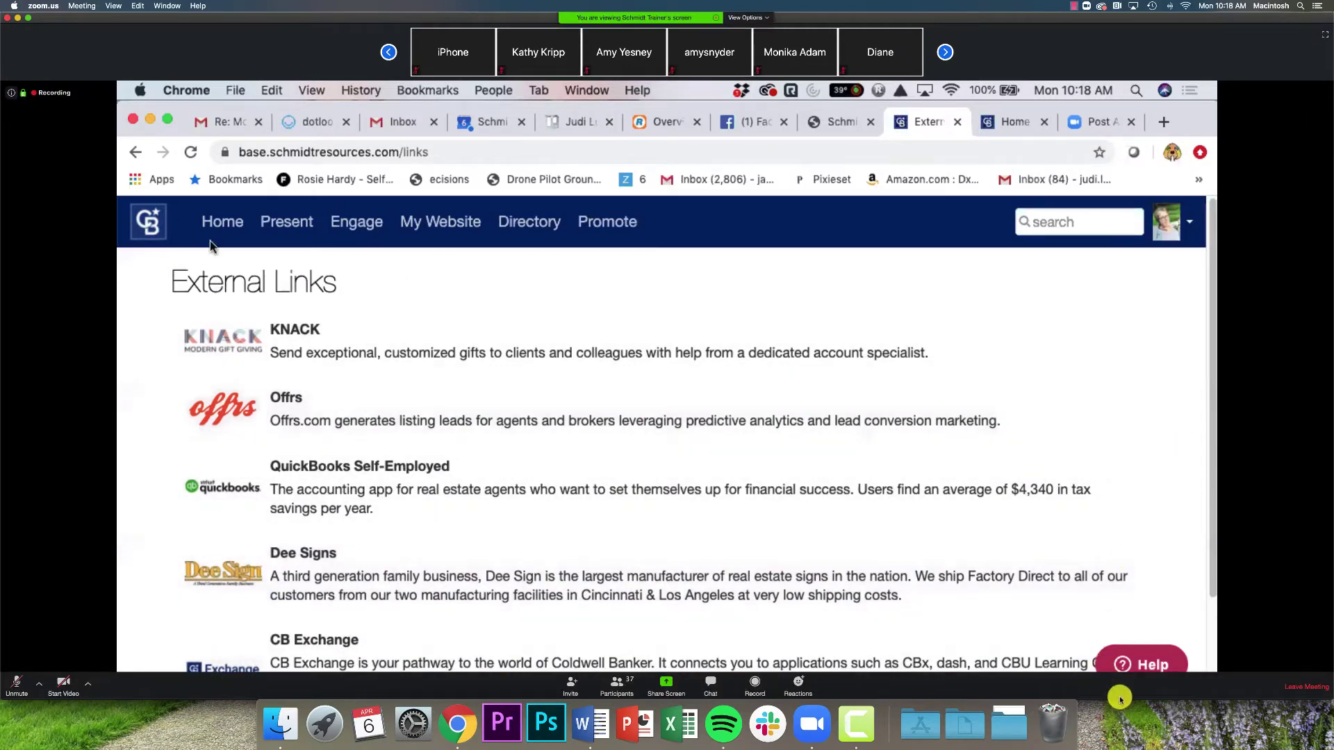
- Reopen the participants list and send the unmuted attendee the private chat message "Please mute yourself."
{"action": "left_click", "coordinate": [614, 688]}
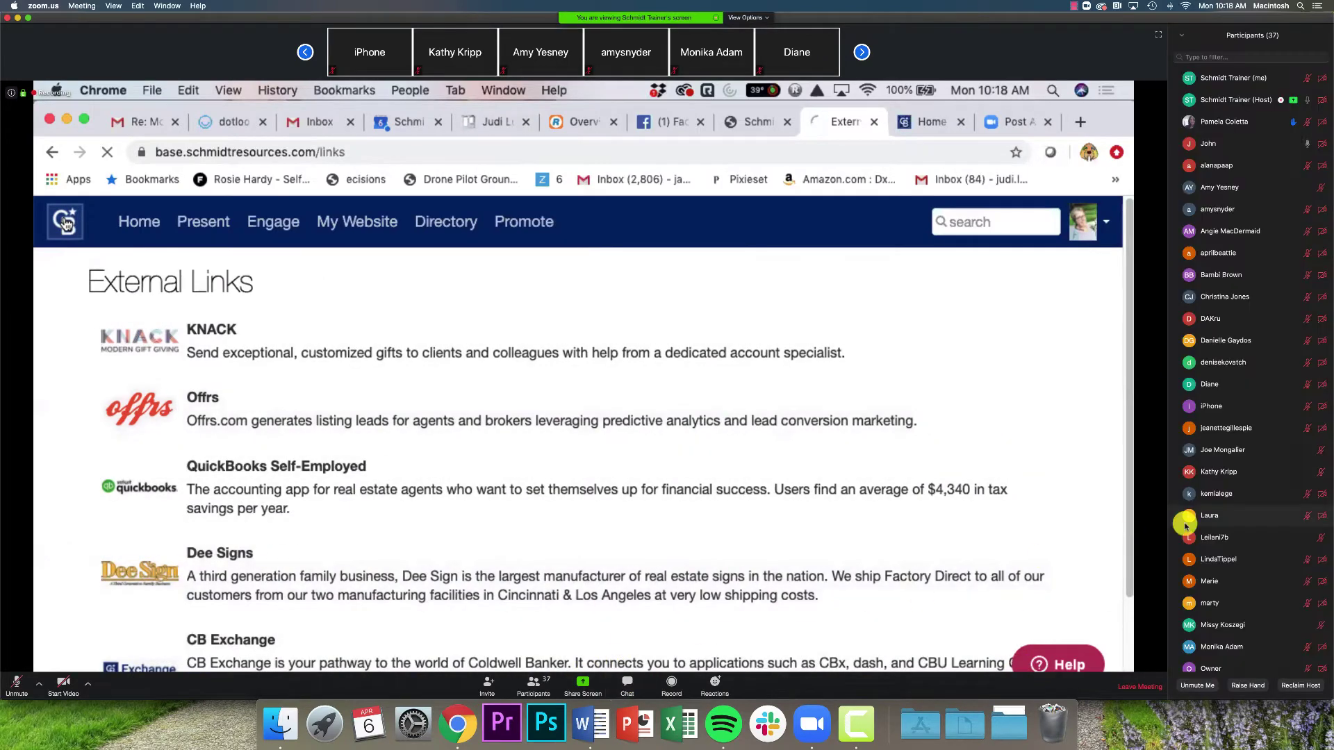
{"action": "double_click", "coordinate": [1241, 147]}
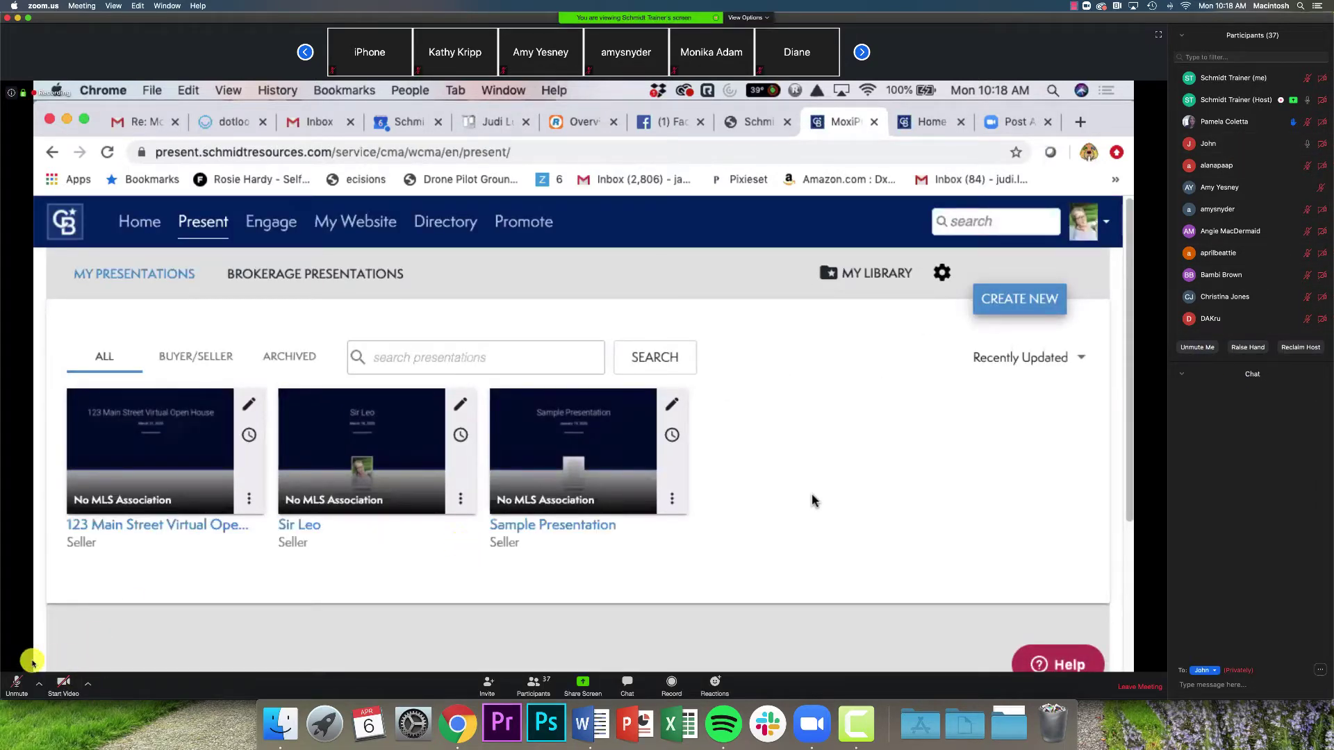
{"action": "left_click", "coordinate": [15, 681]}
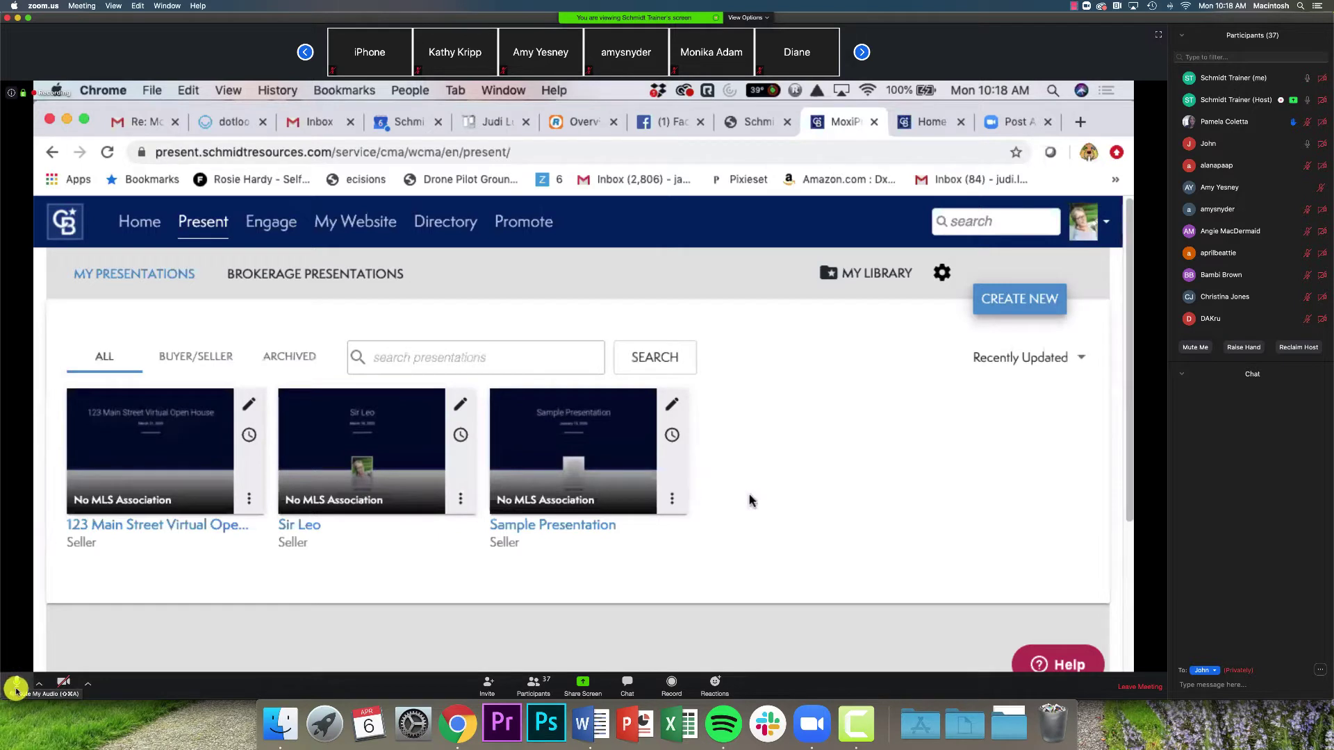
{"action": "left_click", "coordinate": [15, 686]}
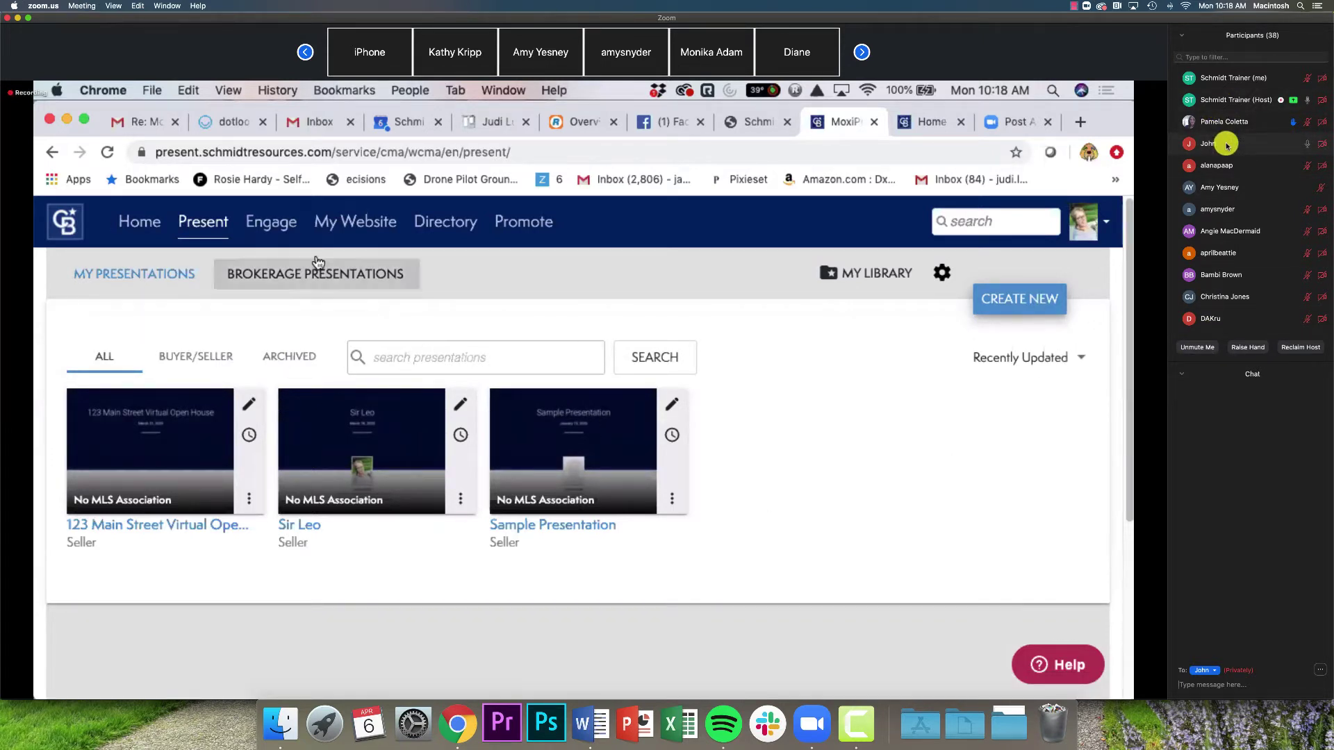
{"action": "left_click", "coordinate": [1222, 682]}
{"action": "type", "text": "Please mute yourself."}
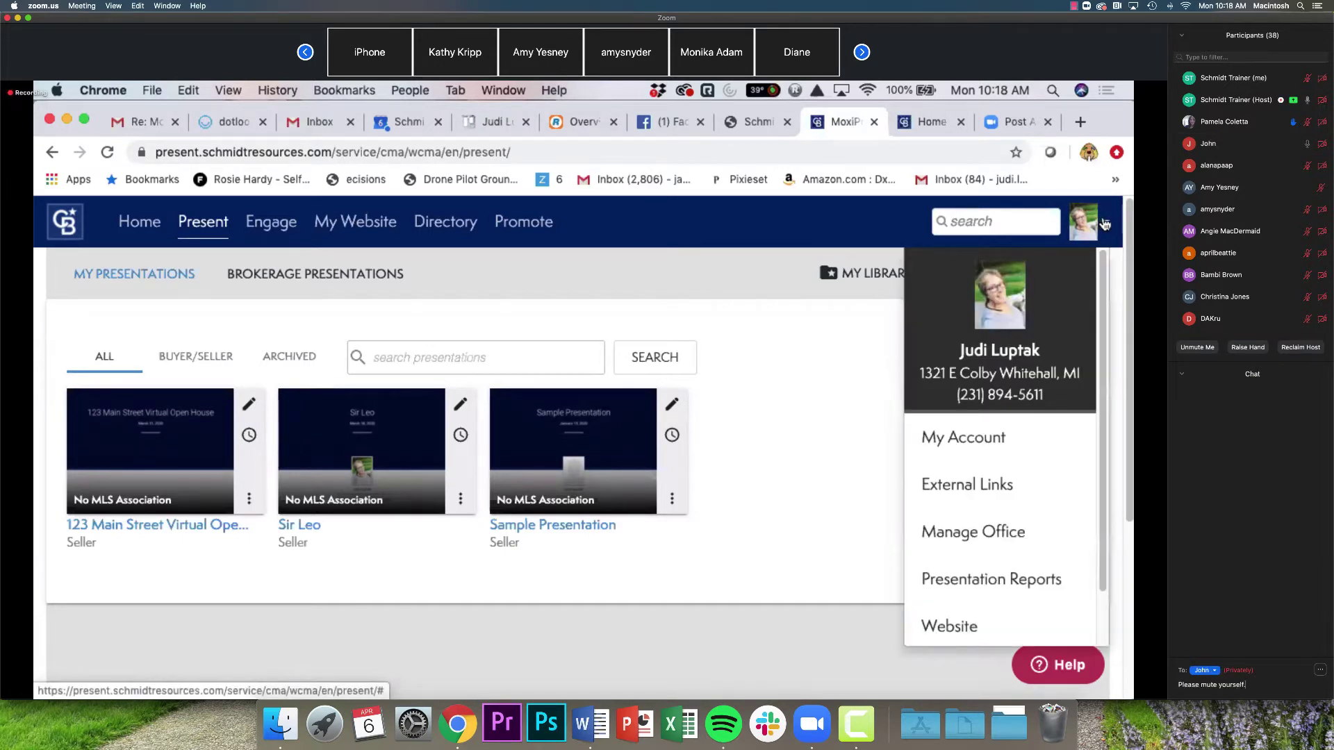
{"action": "key", "text": "Return"}
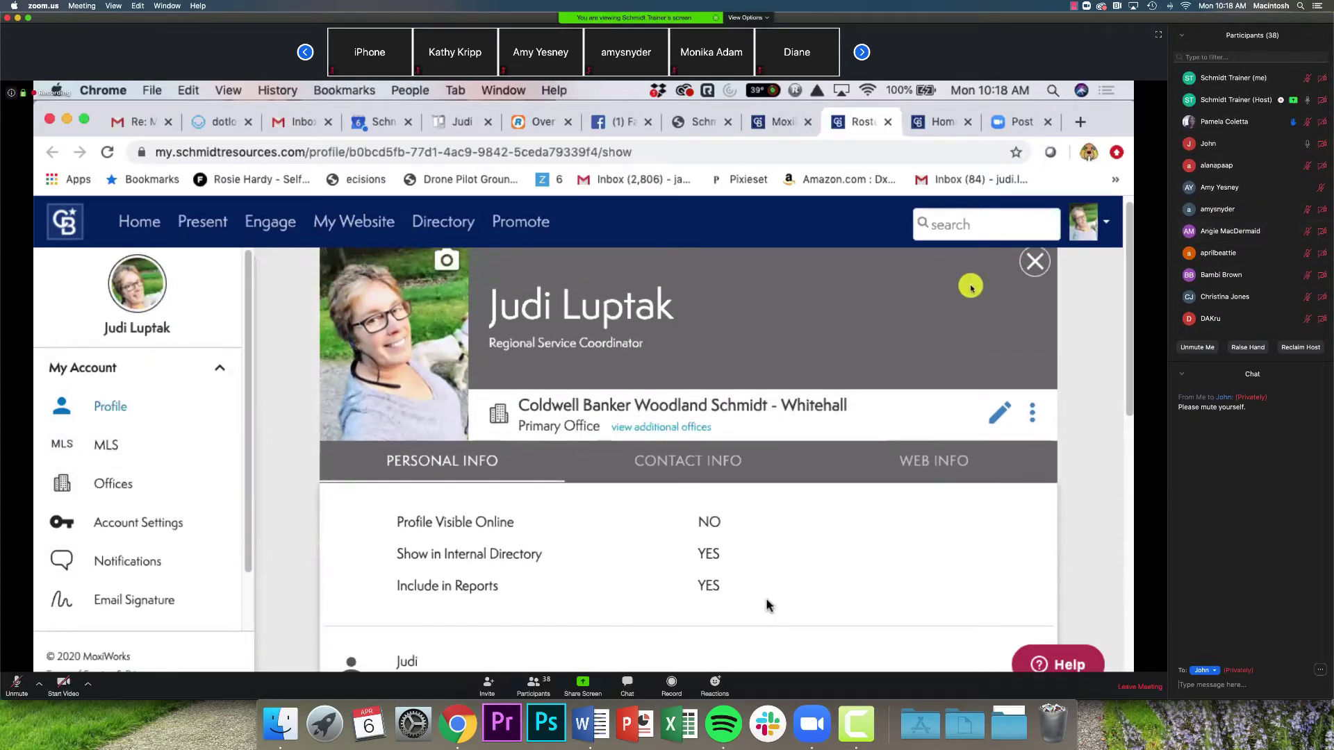
- Unmute your microphone, check the participants list for attendees with open microphones, and mute yourself again
{"action": "left_click", "coordinate": [13, 688]}
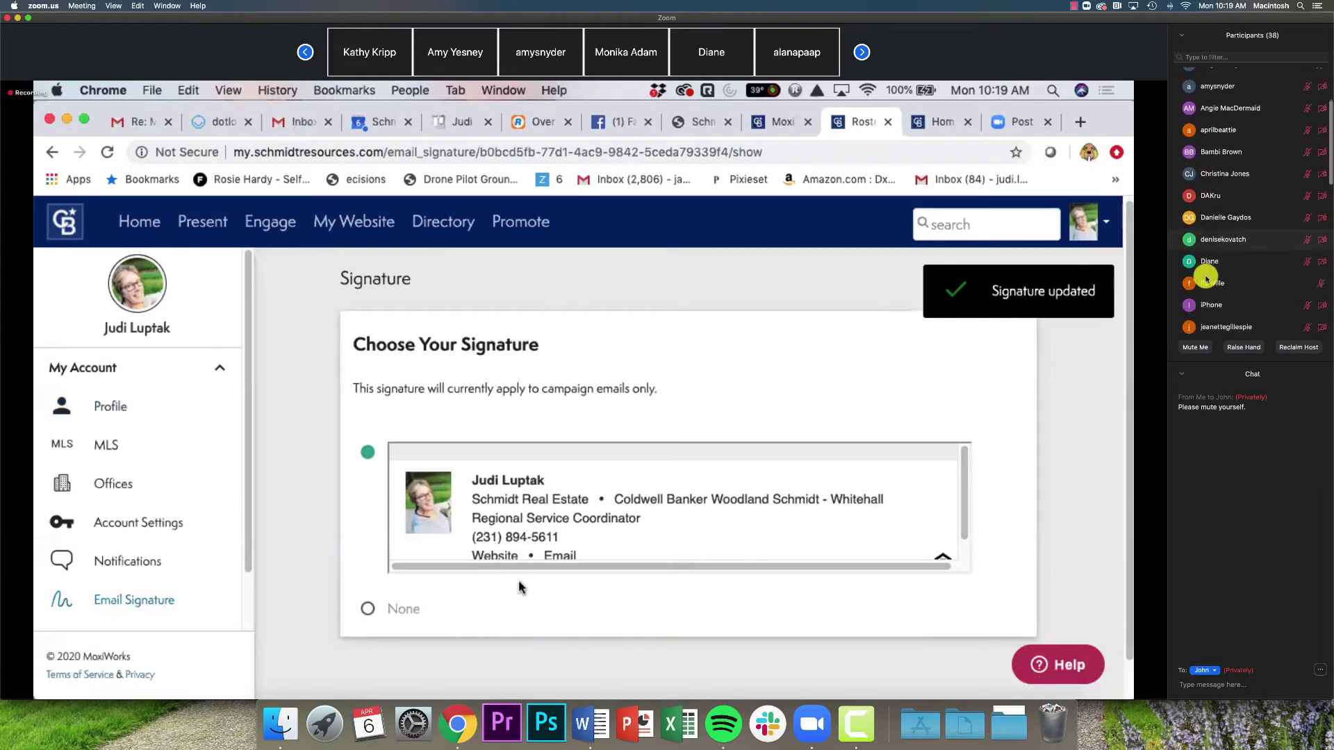
{"action": "scroll", "coordinate": [1206, 280], "scroll_direction": "down", "scroll_amount": 5}
{"action": "scroll", "coordinate": [1207, 278], "scroll_direction": "down", "scroll_amount": 2}
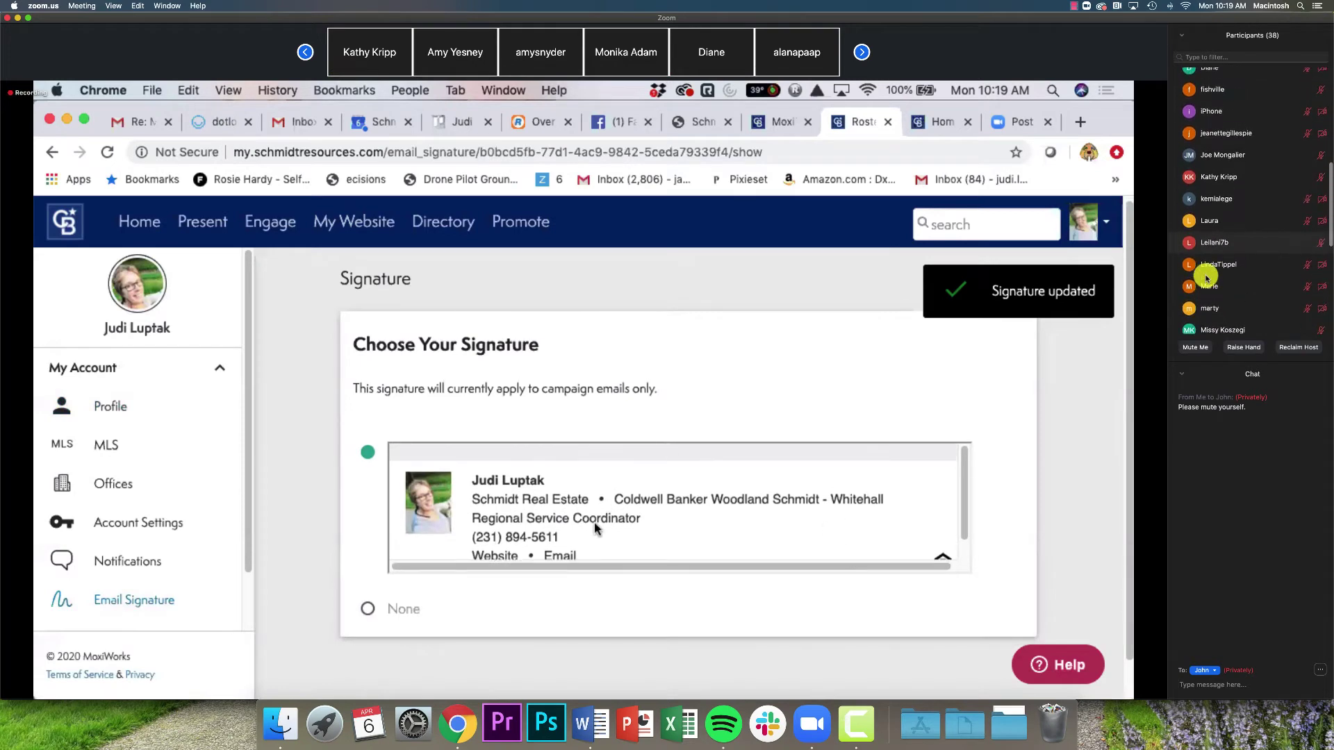
{"action": "scroll", "coordinate": [1207, 279], "scroll_direction": "down", "scroll_amount": 5}
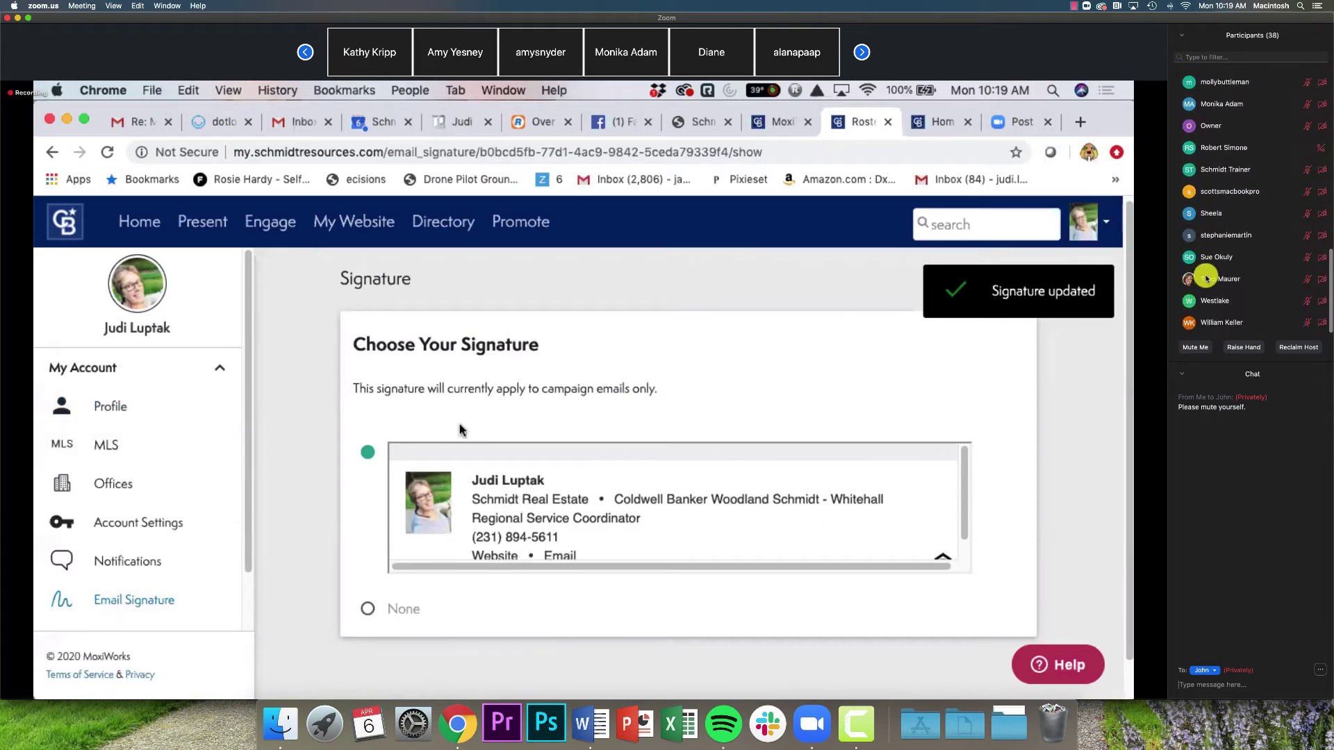
{"action": "scroll", "coordinate": [1204, 284], "scroll_direction": "up", "scroll_amount": 5}
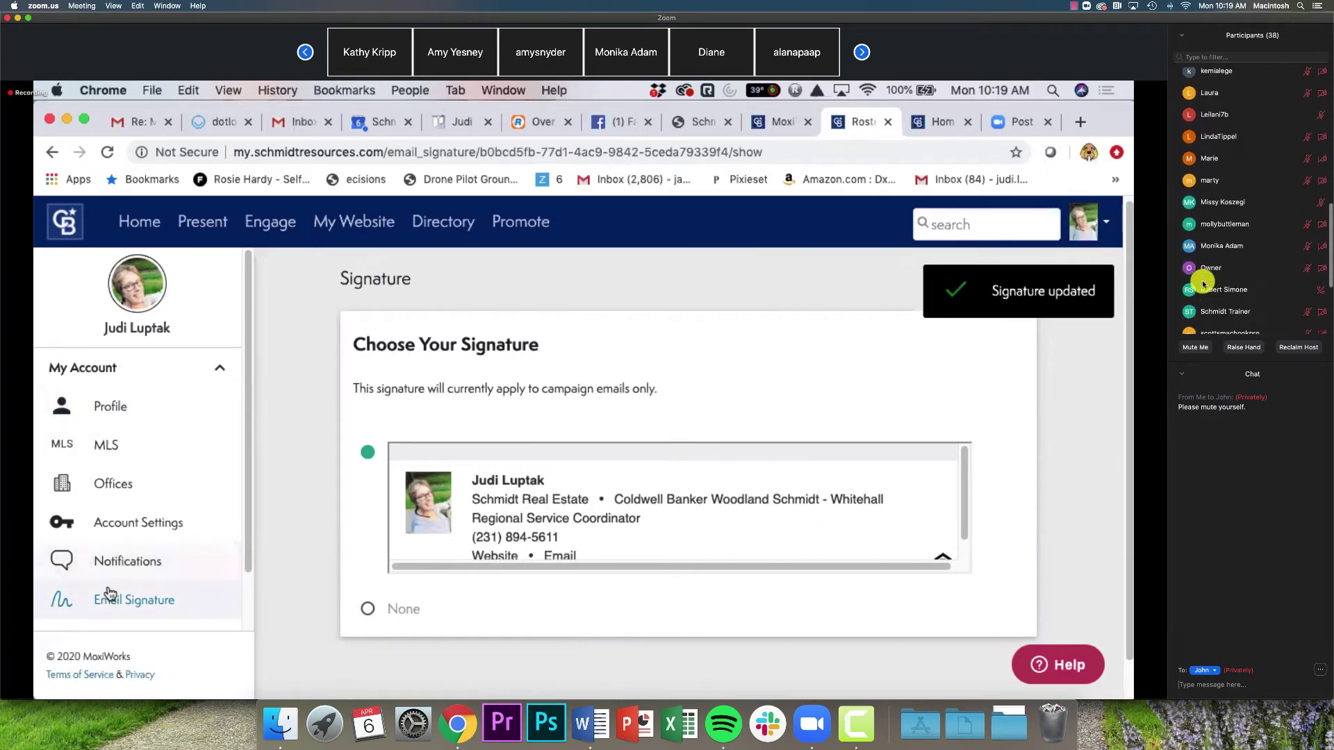
{"action": "scroll", "coordinate": [1204, 283], "scroll_direction": "up", "scroll_amount": 5}
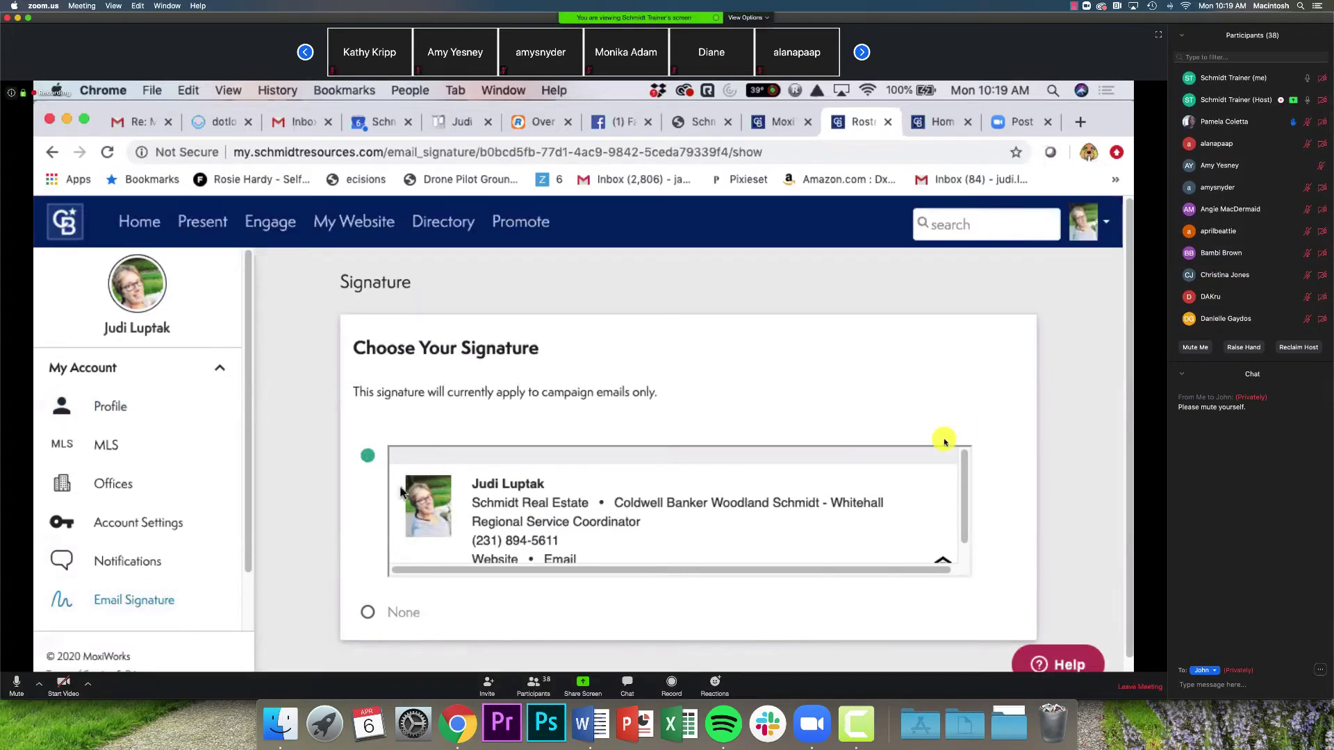
{"action": "left_click", "coordinate": [16, 684]}
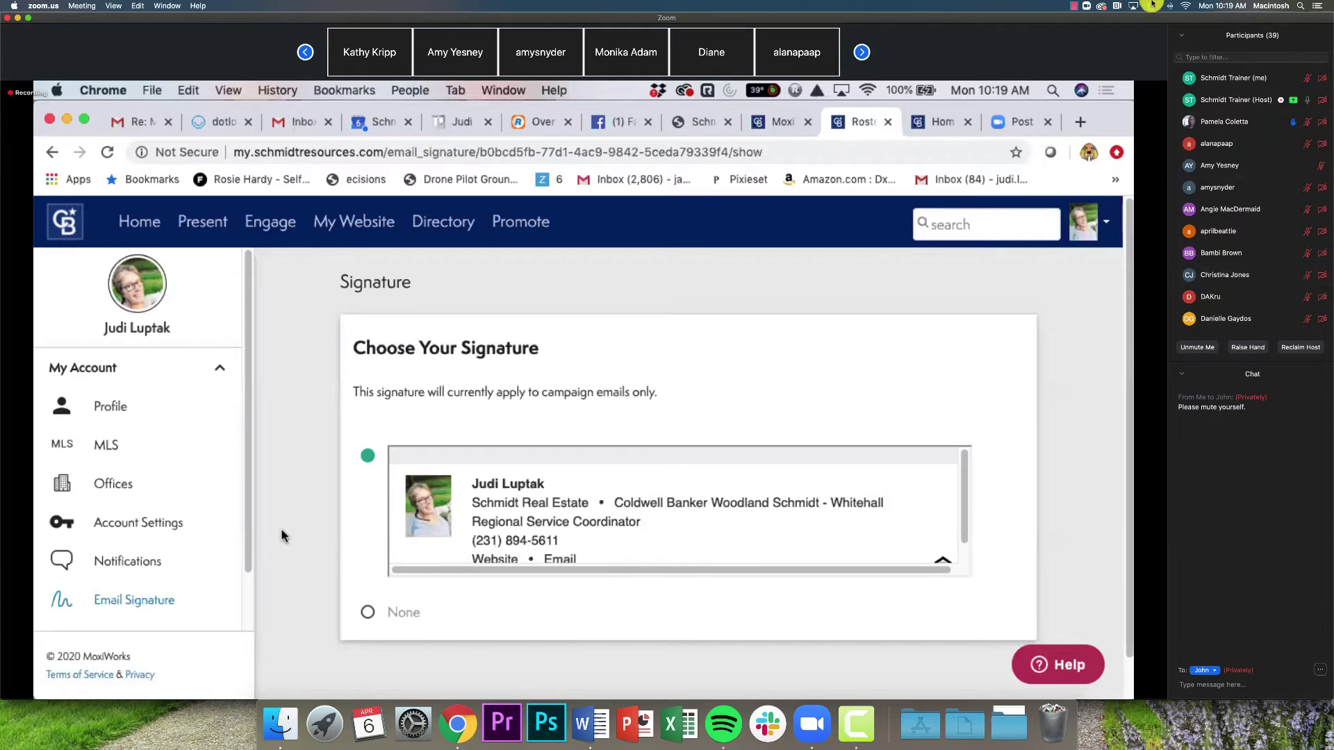
- Close both the participants list and the chat to give the shared screen more room
{"action": "left_click", "coordinate": [1182, 35]}
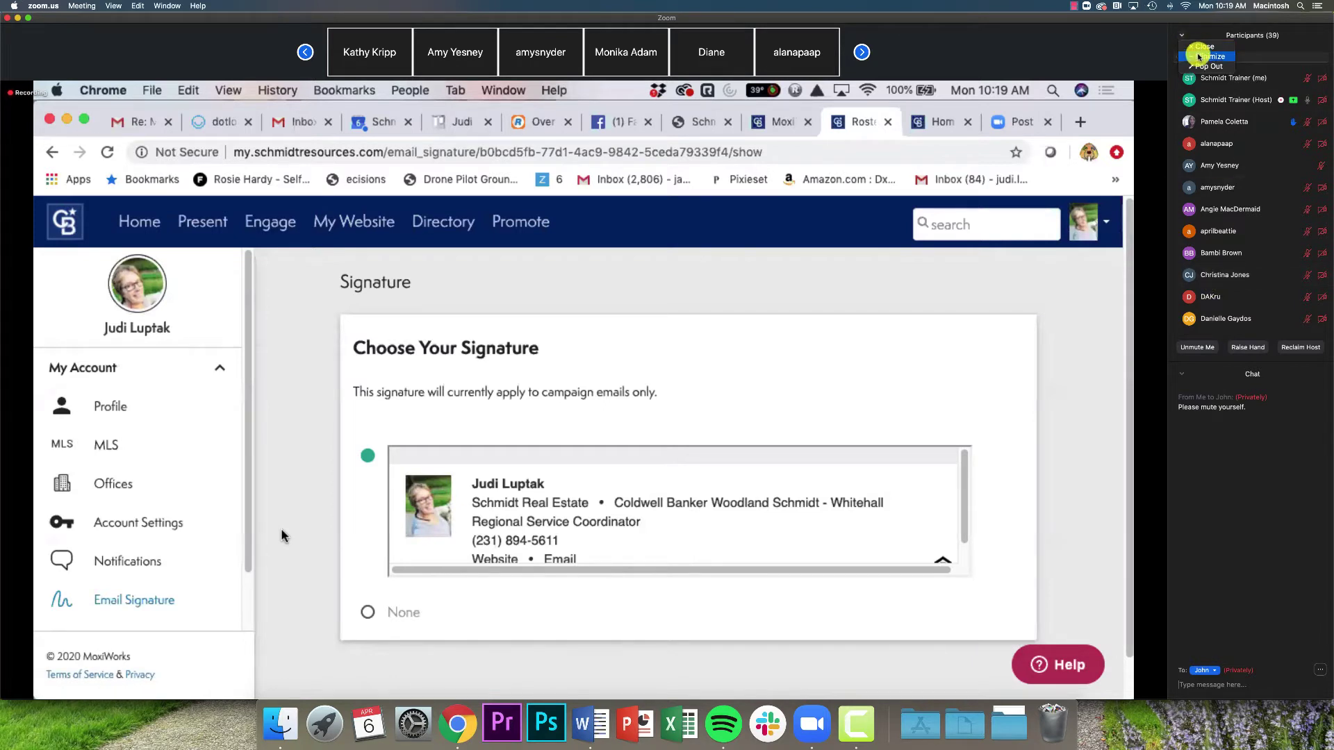
{"action": "left_click", "coordinate": [1198, 57]}
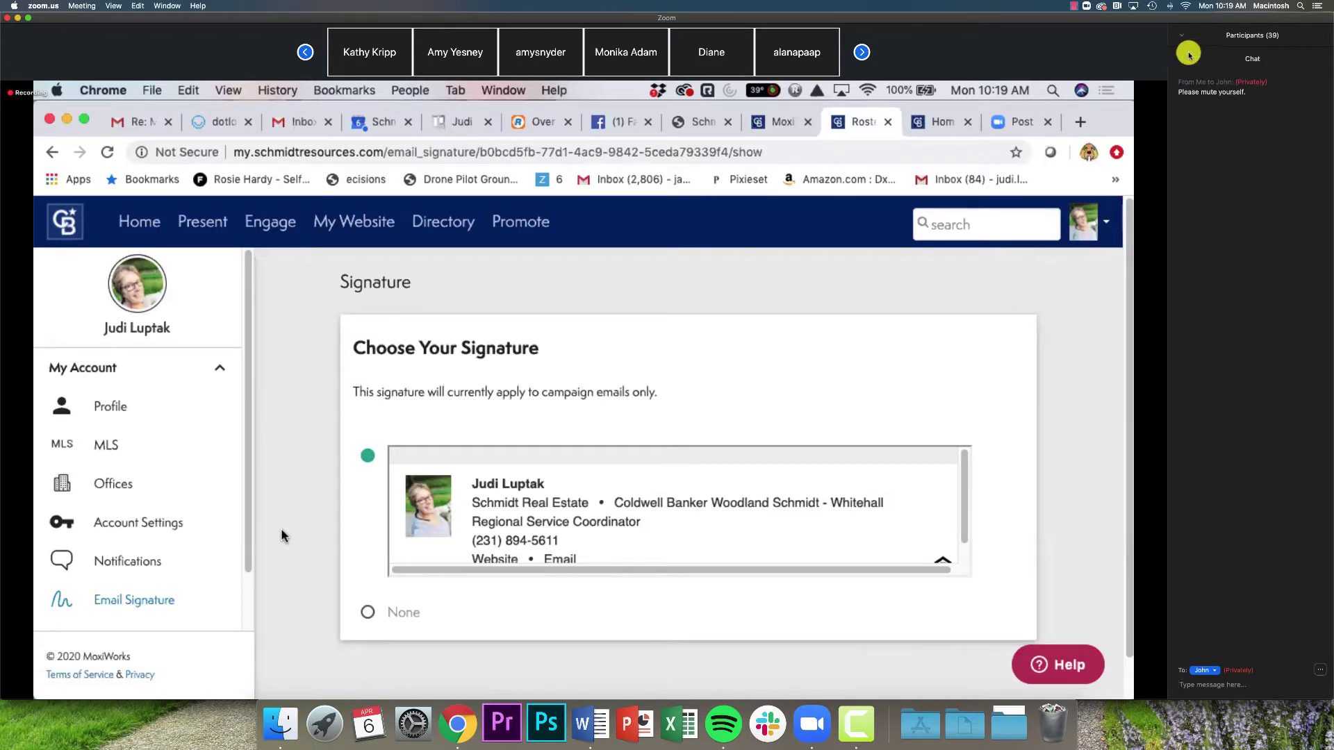
{"action": "left_click", "coordinate": [1181, 60]}
{"action": "left_click", "coordinate": [1196, 80]}
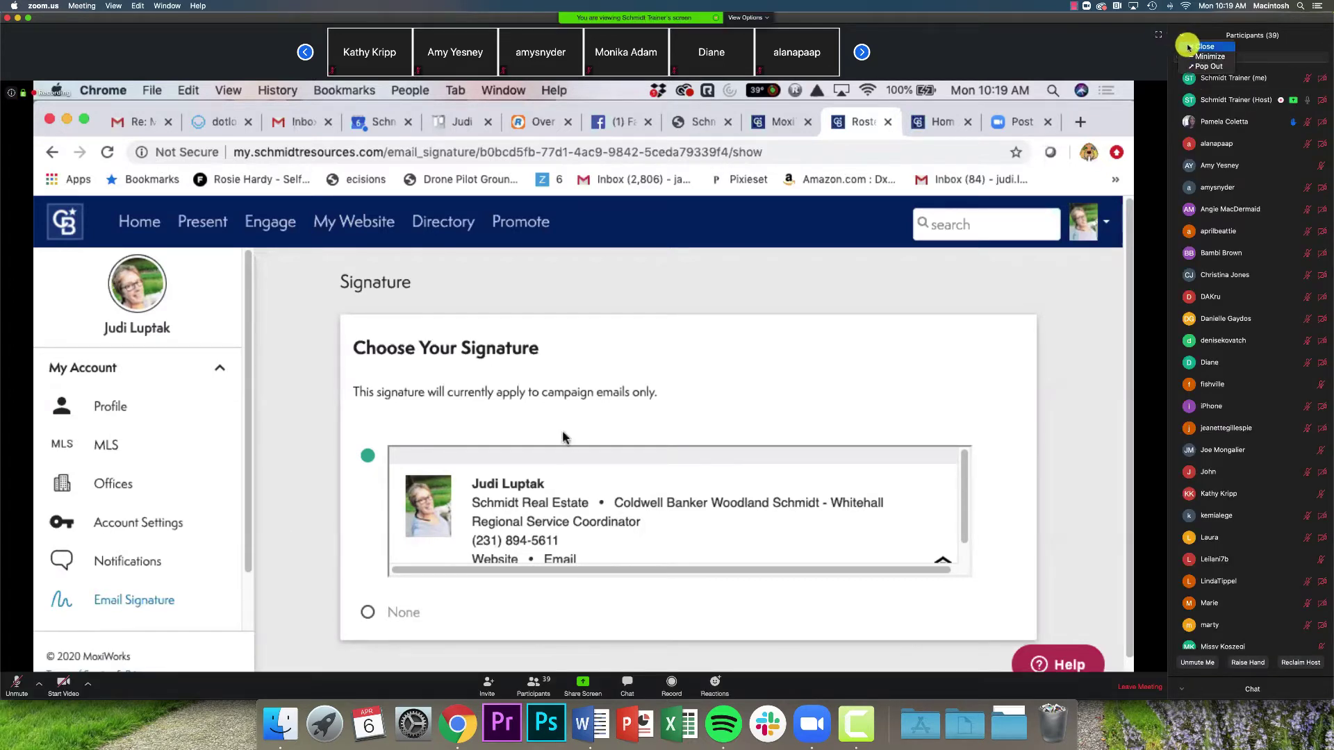
{"action": "left_click", "coordinate": [1180, 41]}
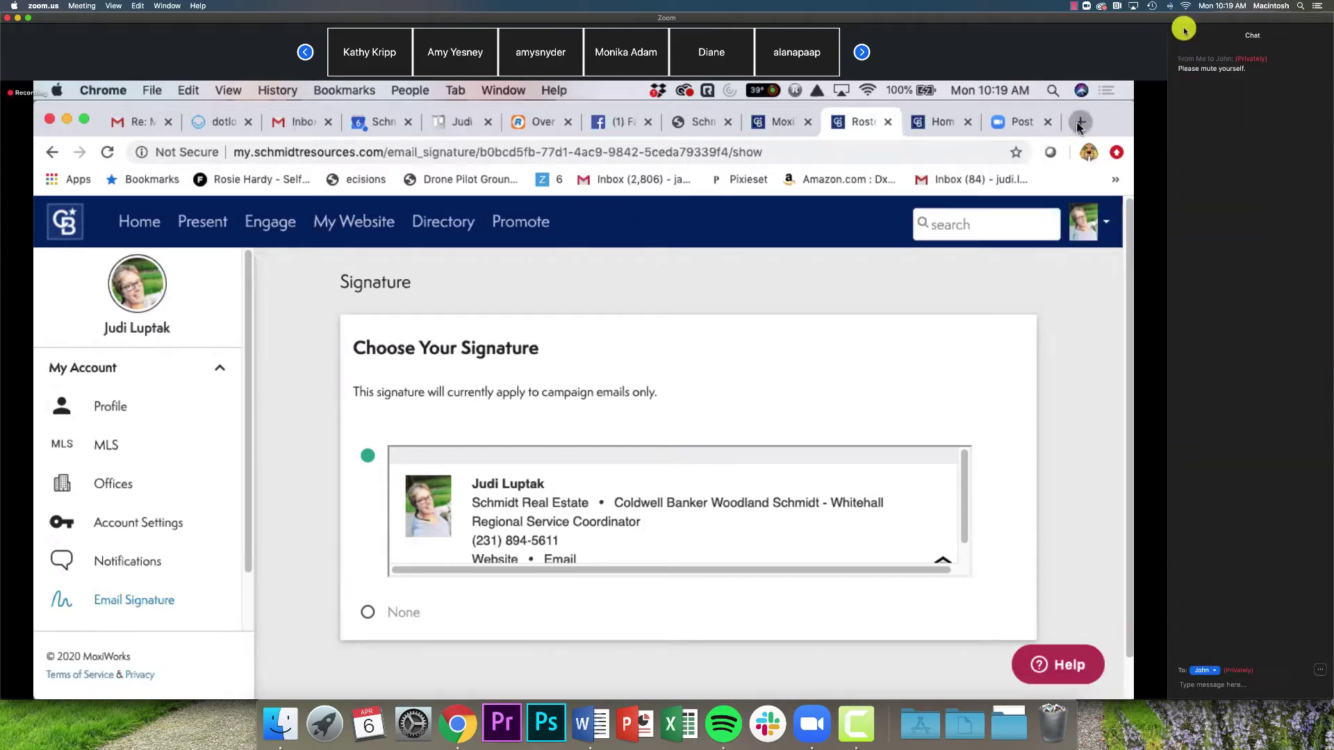
{"action": "left_click", "coordinate": [1185, 36]}
{"action": "left_click", "coordinate": [1193, 47]}
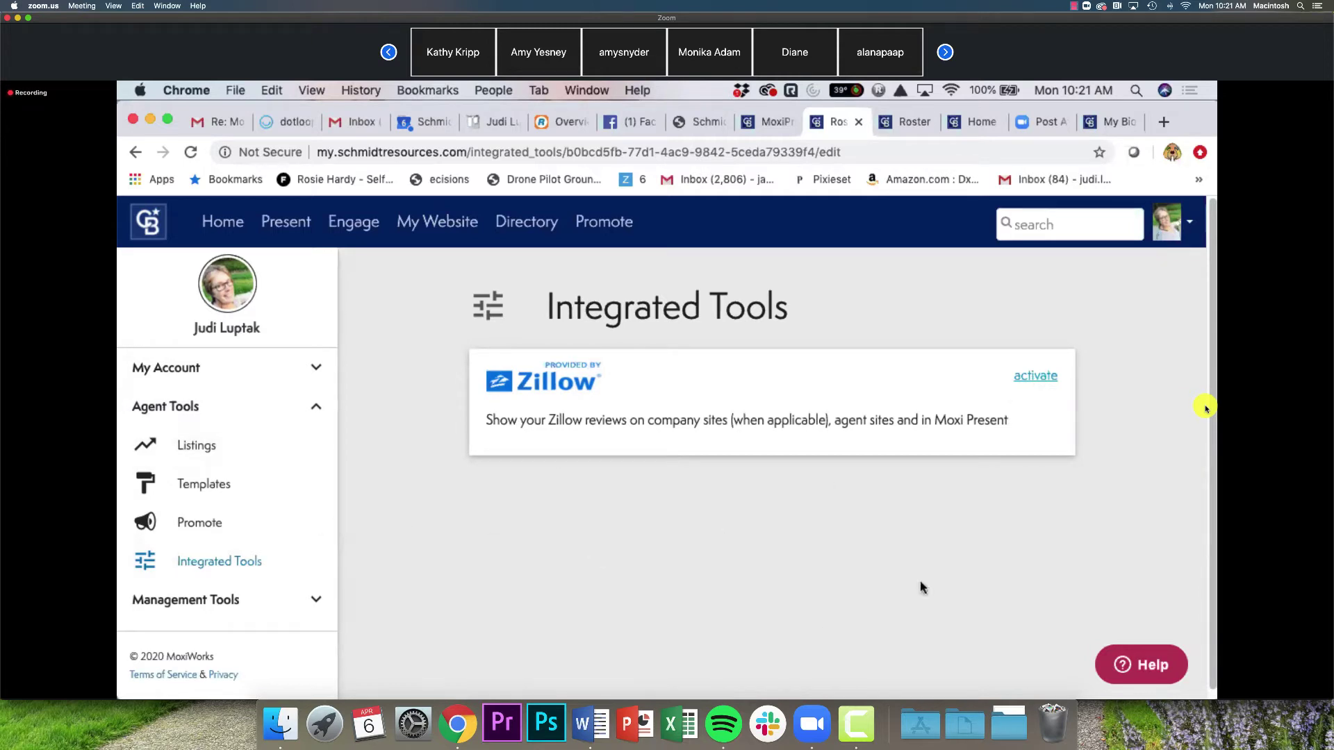
- Examine the bio and Zillow reviews on the agent's website, and return to the My Presentations page
{"action": "left_click", "coordinate": [1112, 121]}
{"action": "scroll", "coordinate": [563, 467], "scroll_direction": "down", "scroll_amount": 5}
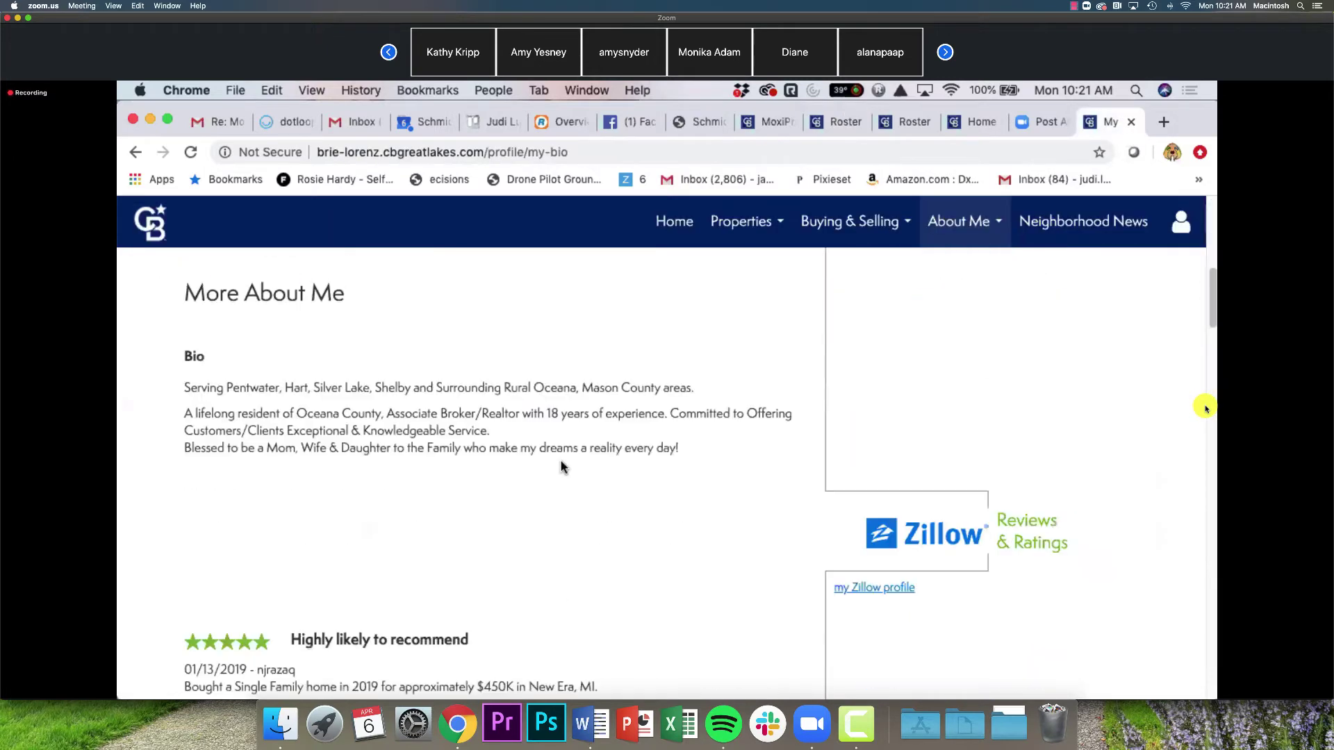
{"action": "scroll", "coordinate": [607, 440], "scroll_direction": "down", "scroll_amount": 2}
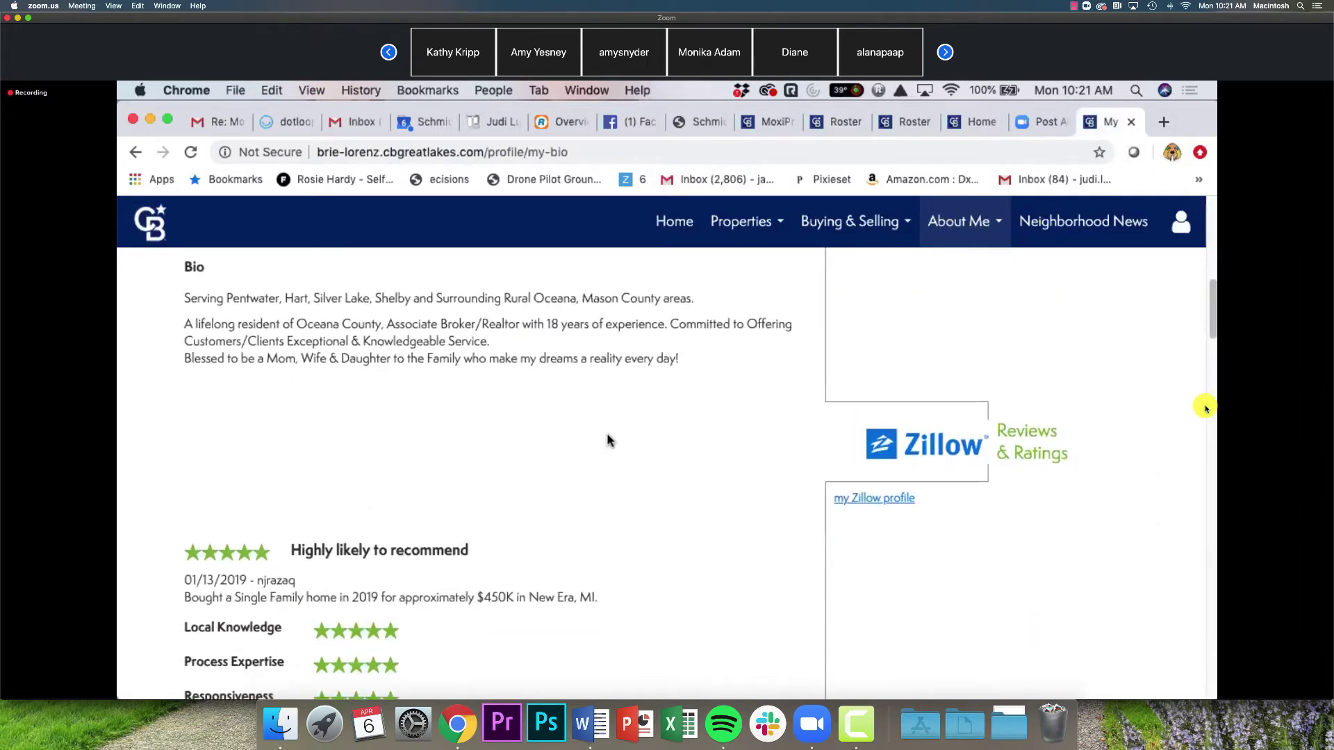
{"action": "scroll", "coordinate": [607, 439], "scroll_direction": "down", "scroll_amount": 4}
{"action": "scroll", "coordinate": [606, 436], "scroll_direction": "up", "scroll_amount": 10}
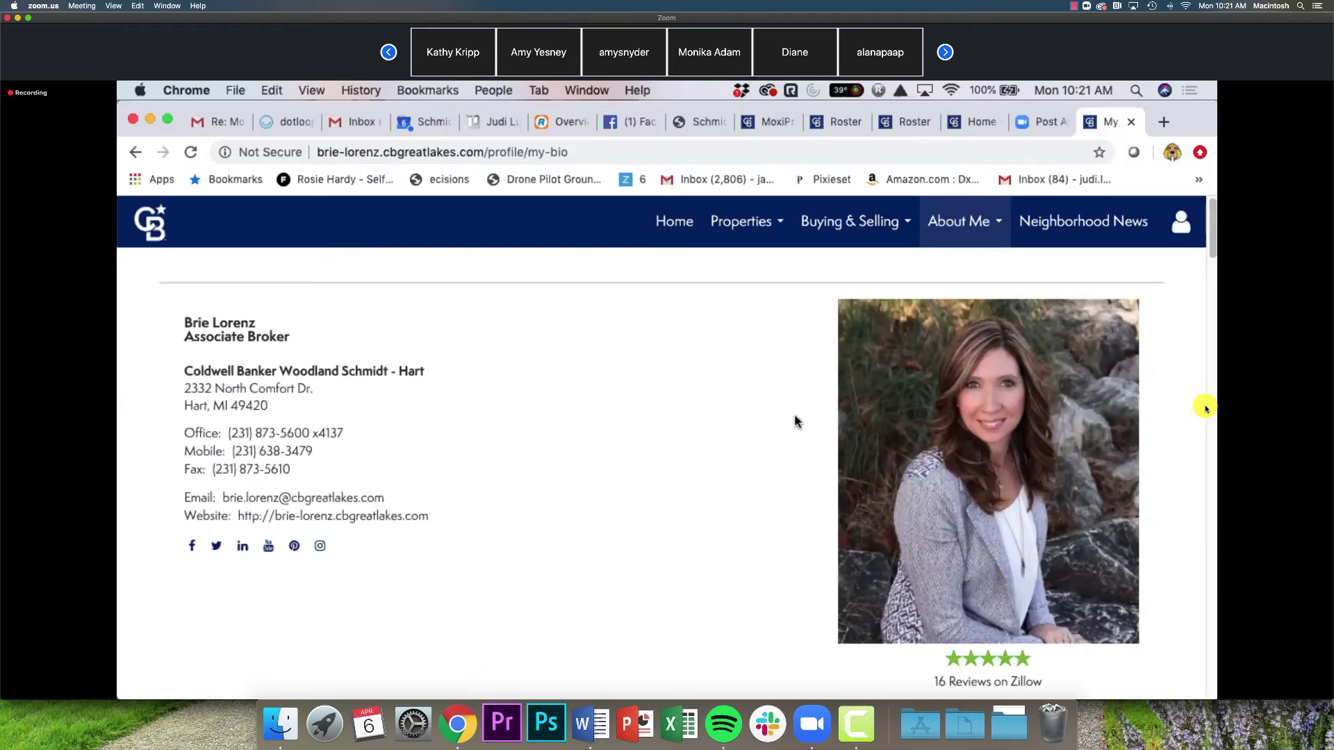
{"action": "left_click", "coordinate": [778, 121]}
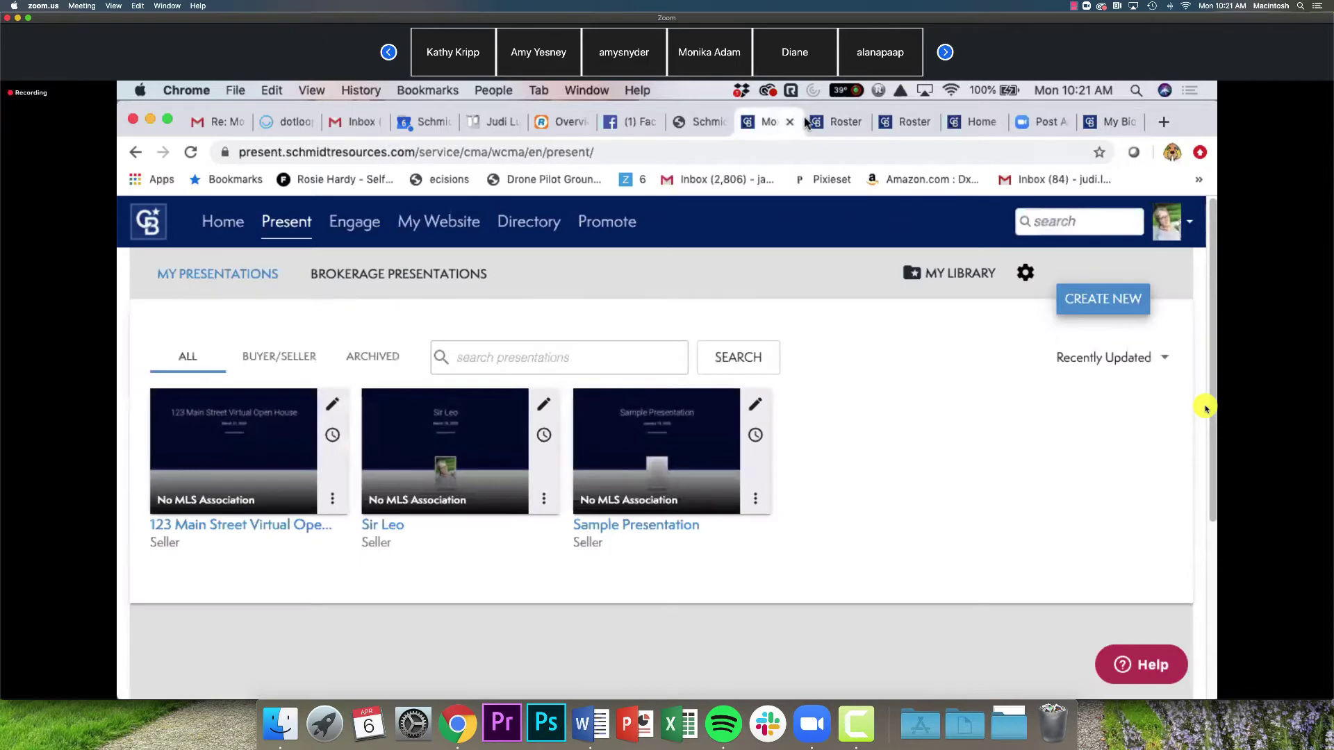
- Close the My Presentations and Integrated Tools pages and open the agent's My Account profile
{"action": "left_click", "coordinate": [790, 122]}
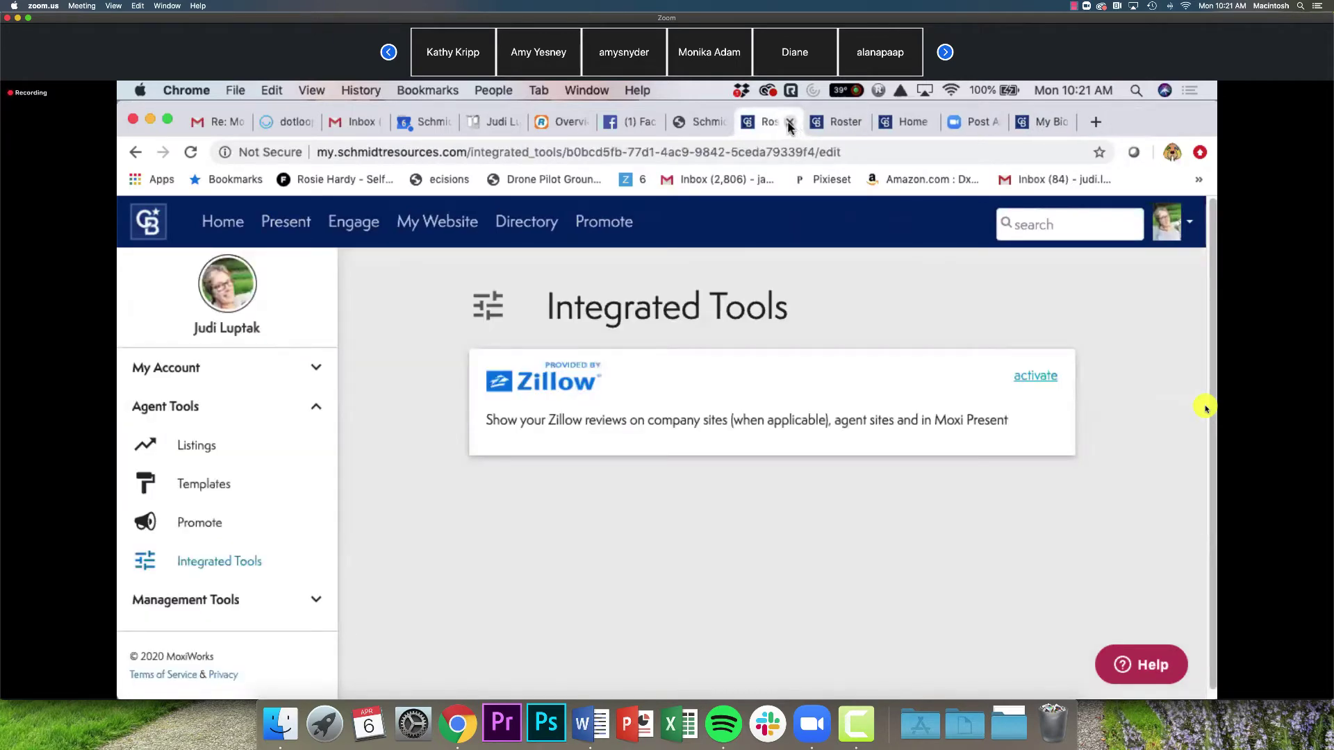
{"action": "left_click", "coordinate": [790, 122]}
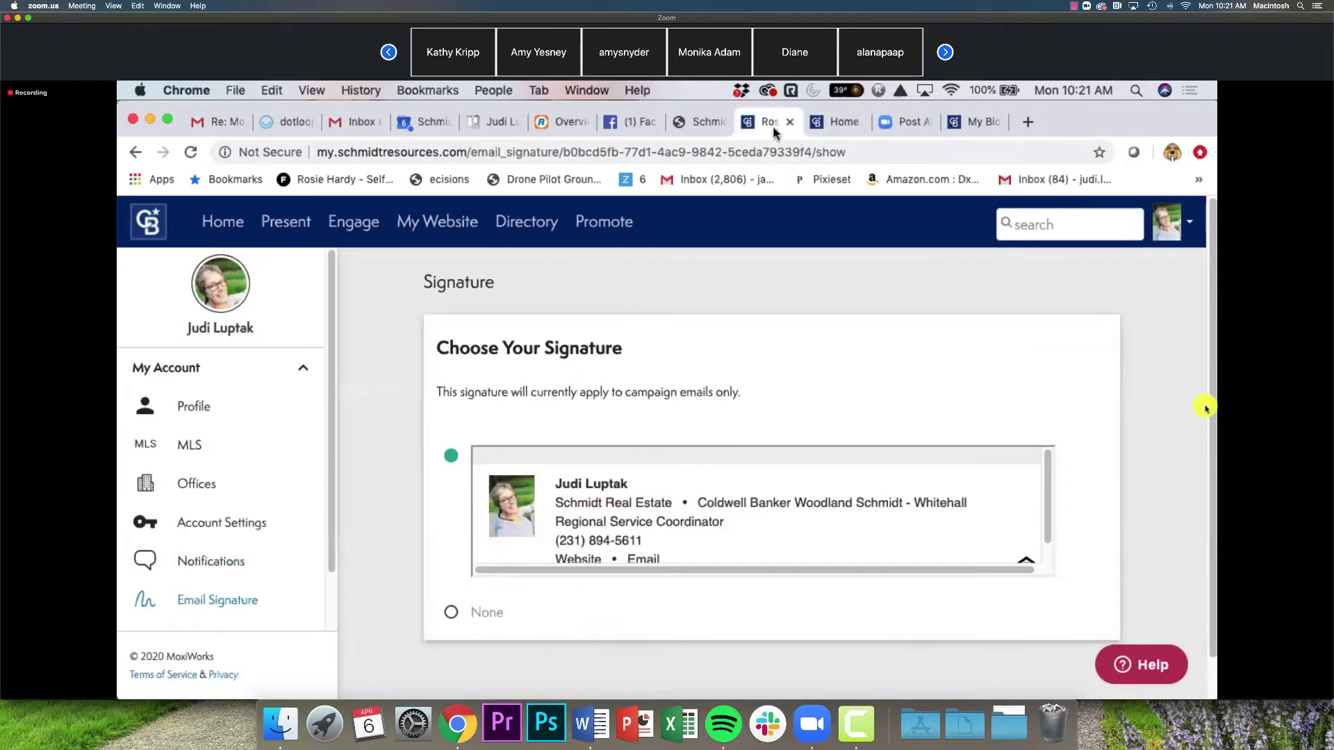
{"action": "left_click", "coordinate": [1185, 222]}
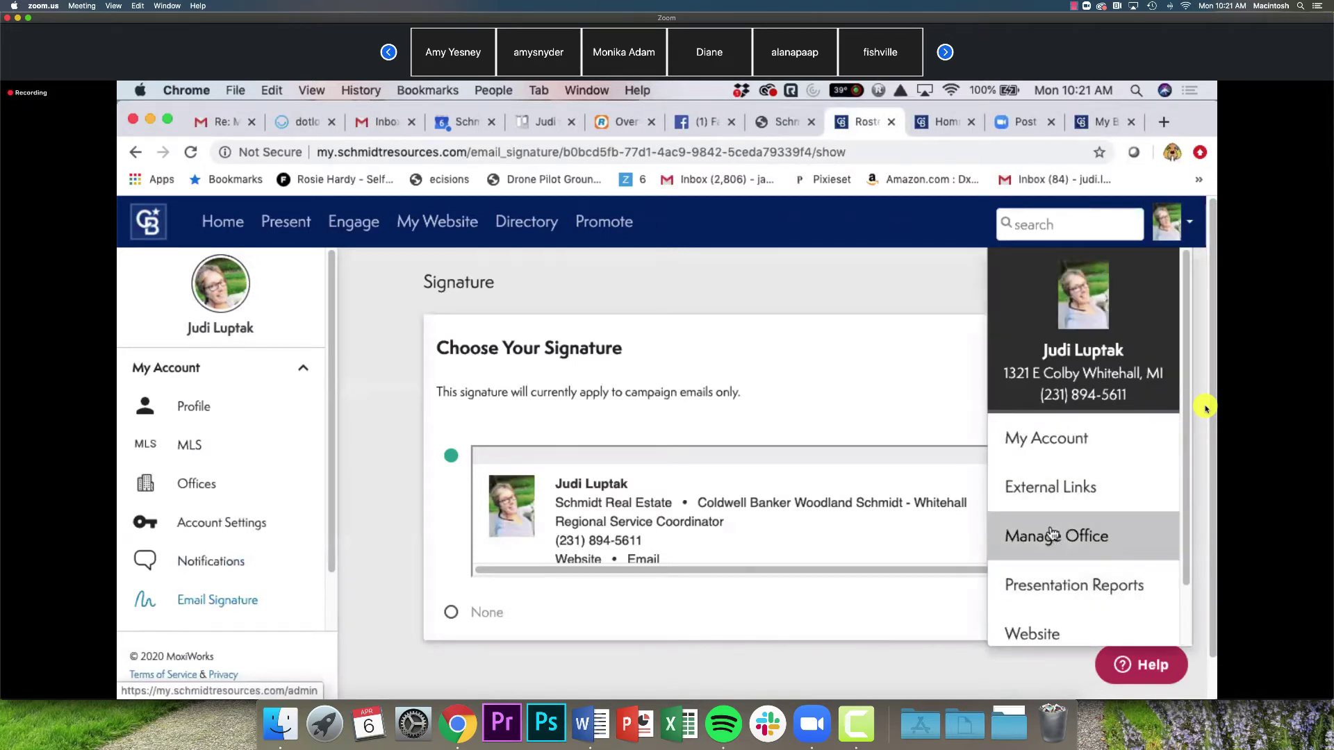
{"action": "left_click", "coordinate": [1057, 453]}
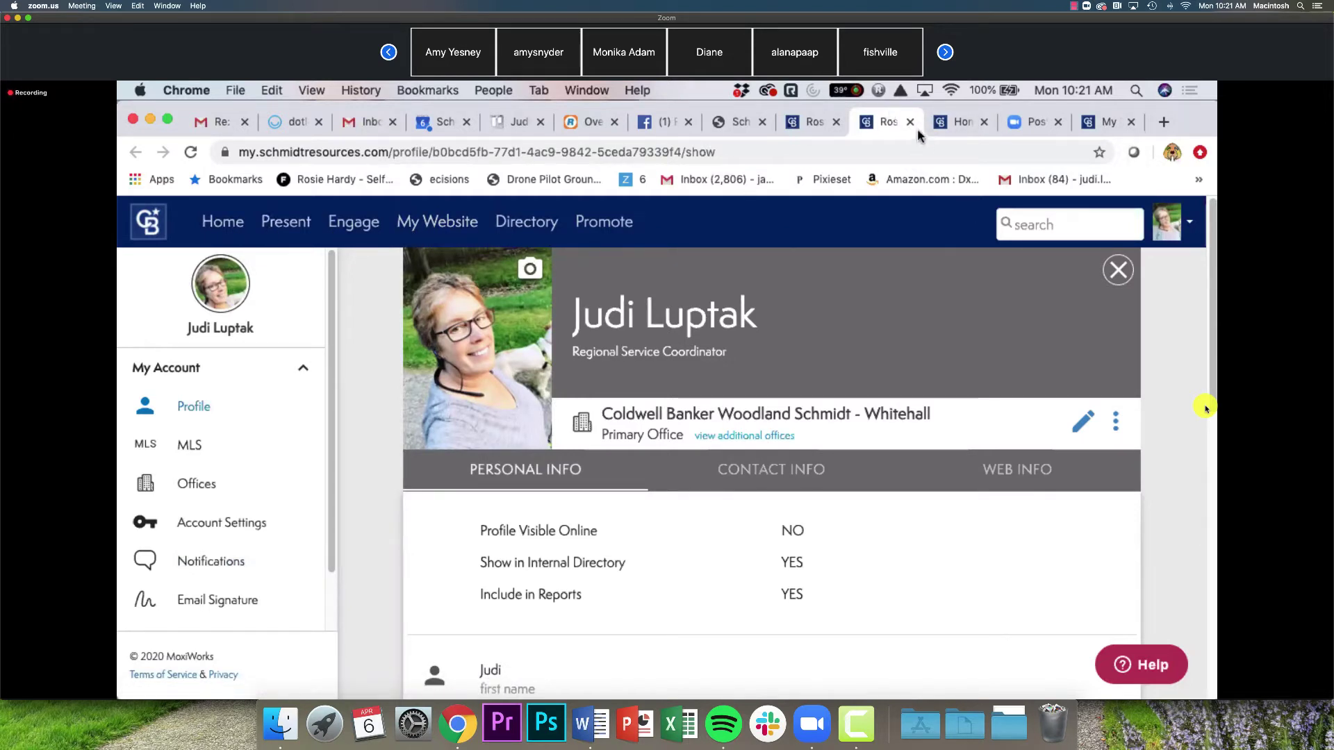
- Go to the Agent Website Admin Tool and open the testimonial page from the common task for adding client testimonials
{"action": "left_click", "coordinate": [958, 128]}
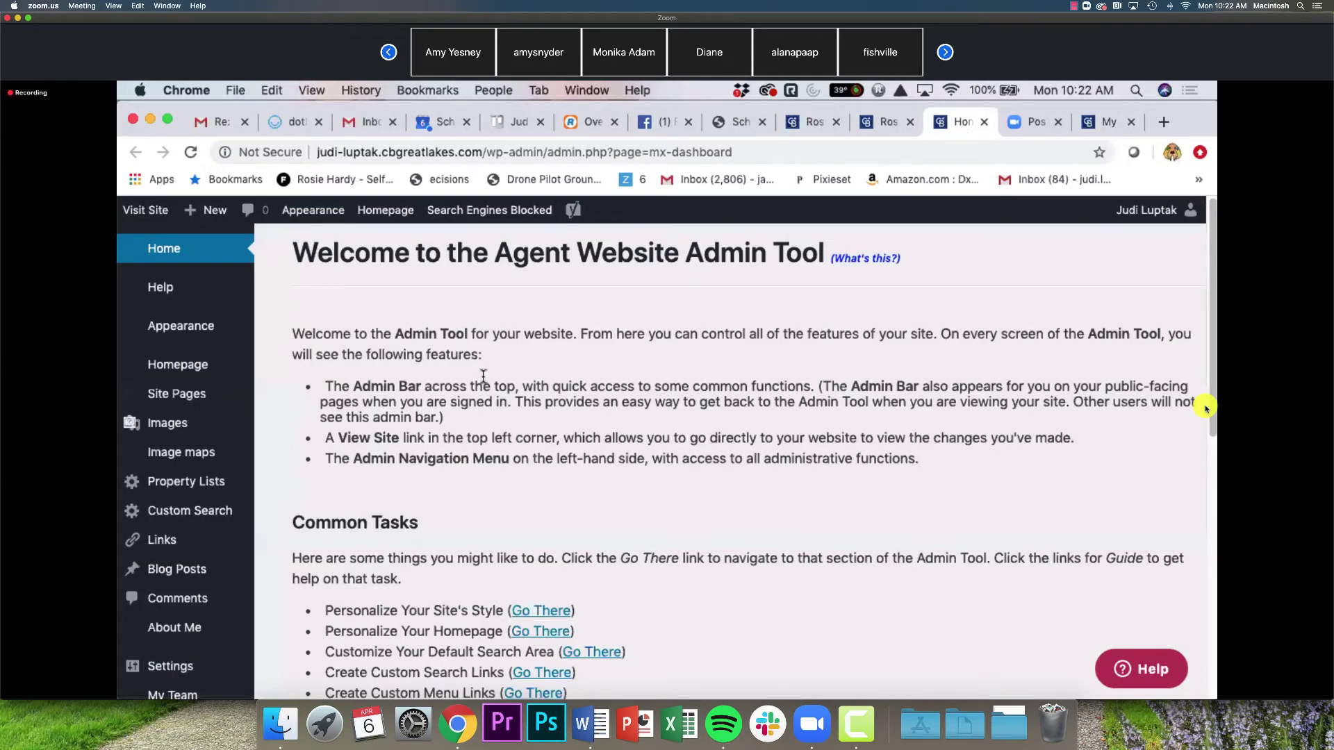
{"action": "scroll", "coordinate": [484, 375], "scroll_direction": "down", "scroll_amount": 1}
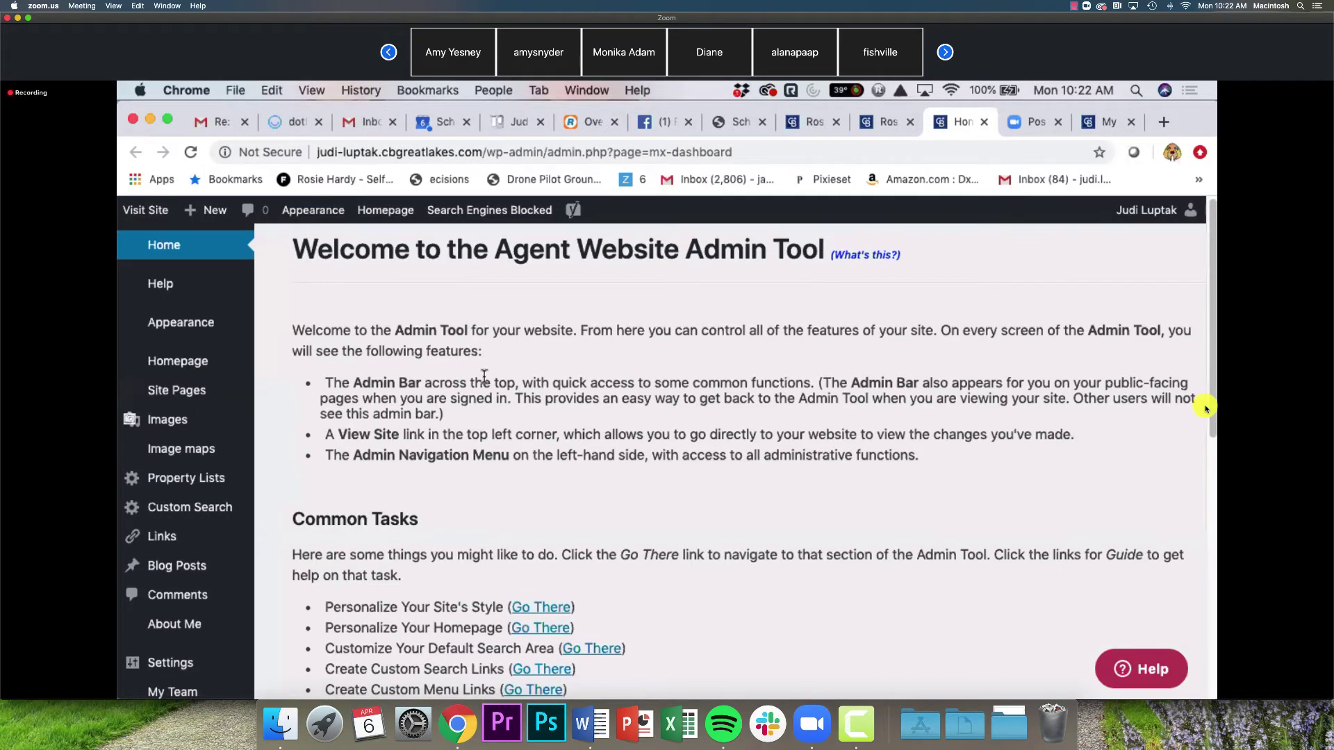
{"action": "scroll", "coordinate": [764, 515], "scroll_direction": "down", "scroll_amount": 5}
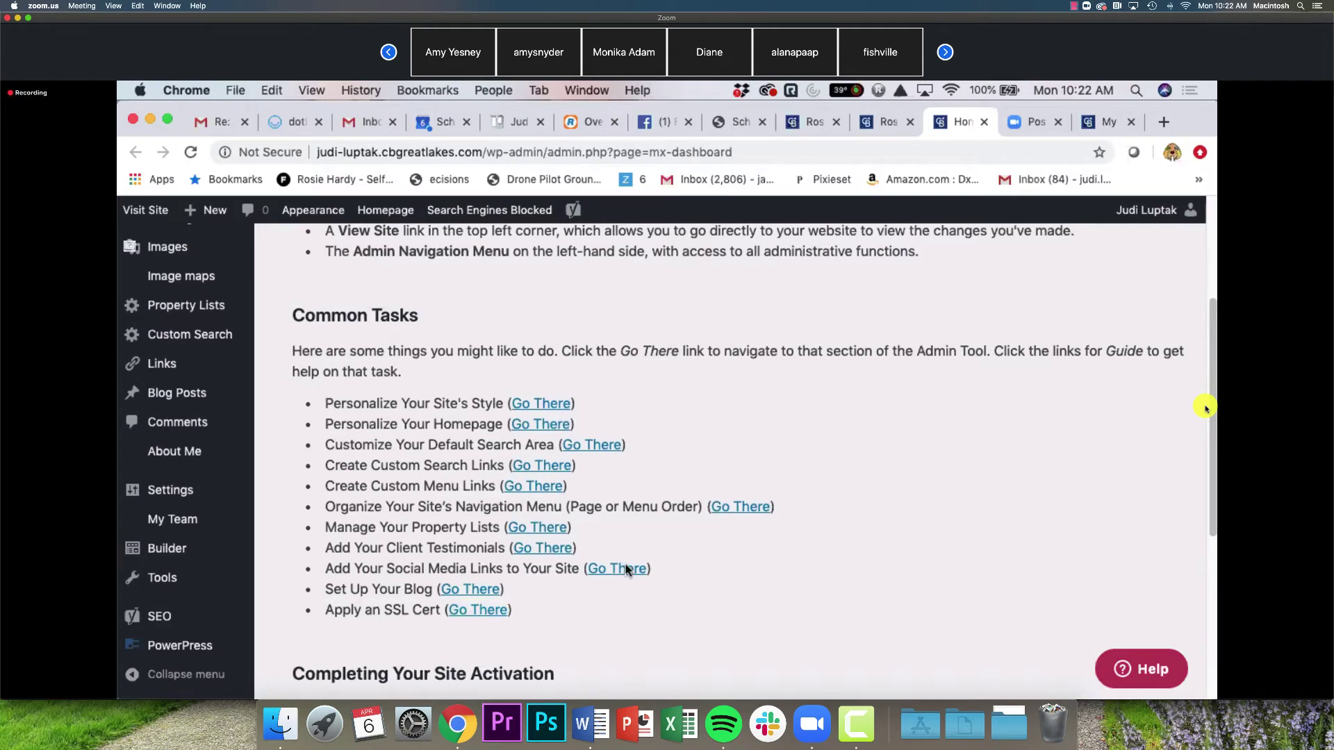
{"action": "left_click", "coordinate": [545, 553]}
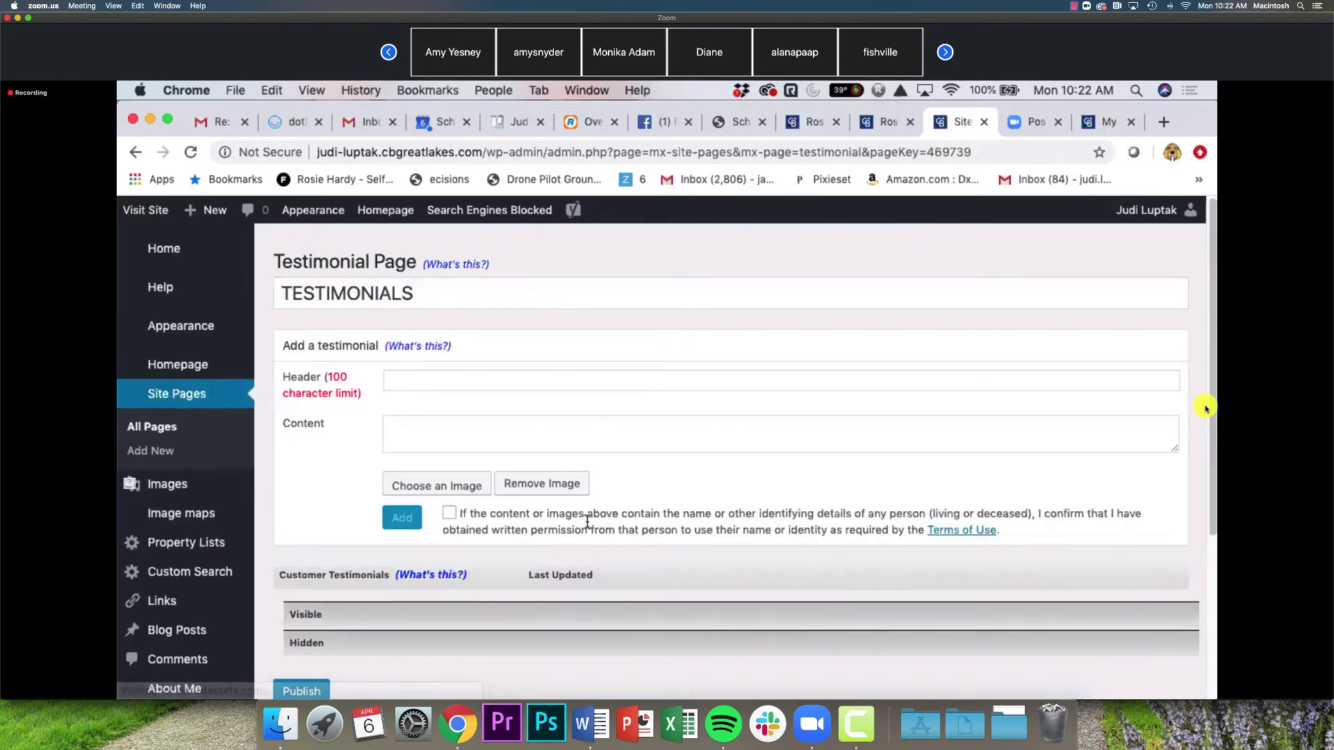
{"action": "scroll", "coordinate": [560, 554], "scroll_direction": "down", "scroll_amount": 3}
{"action": "scroll", "coordinate": [545, 580], "scroll_direction": "up", "scroll_amount": 3}
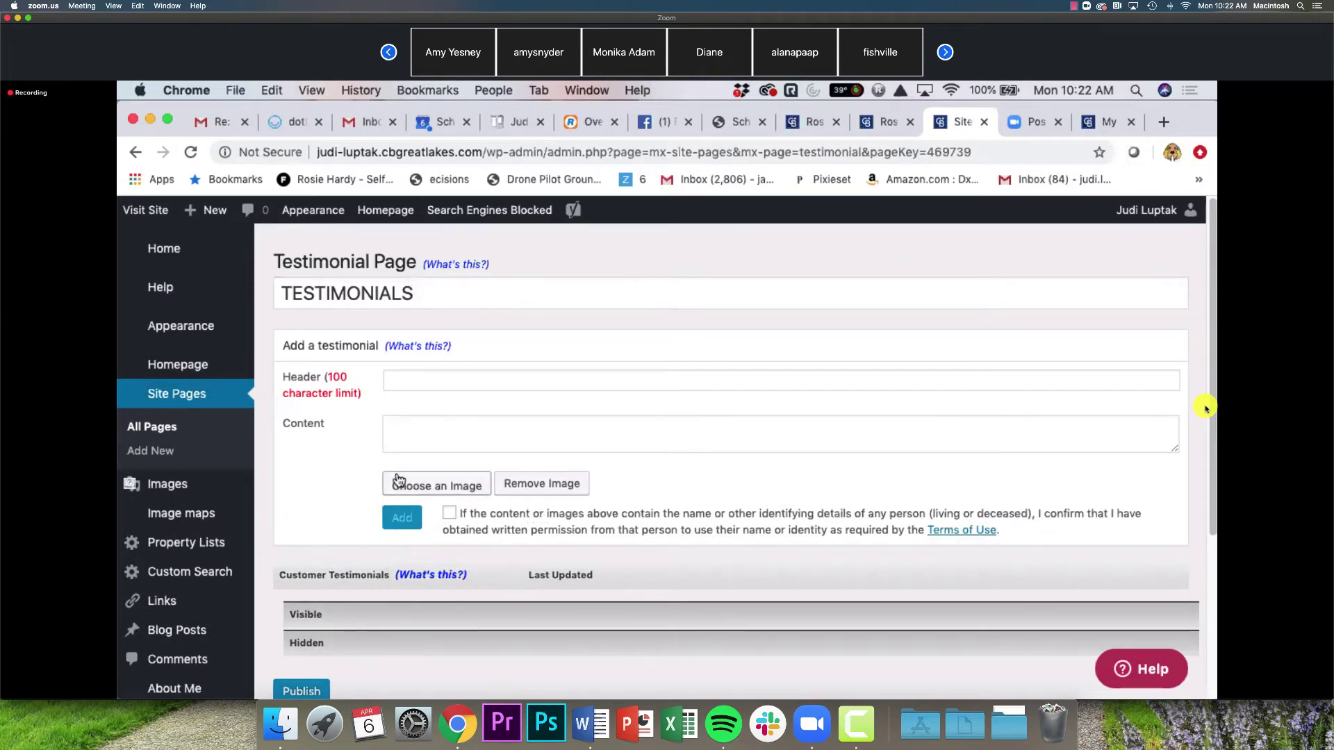
- Enter "Very Knowledgable" as the header of the new testimonial
{"action": "left_click", "coordinate": [460, 383]}
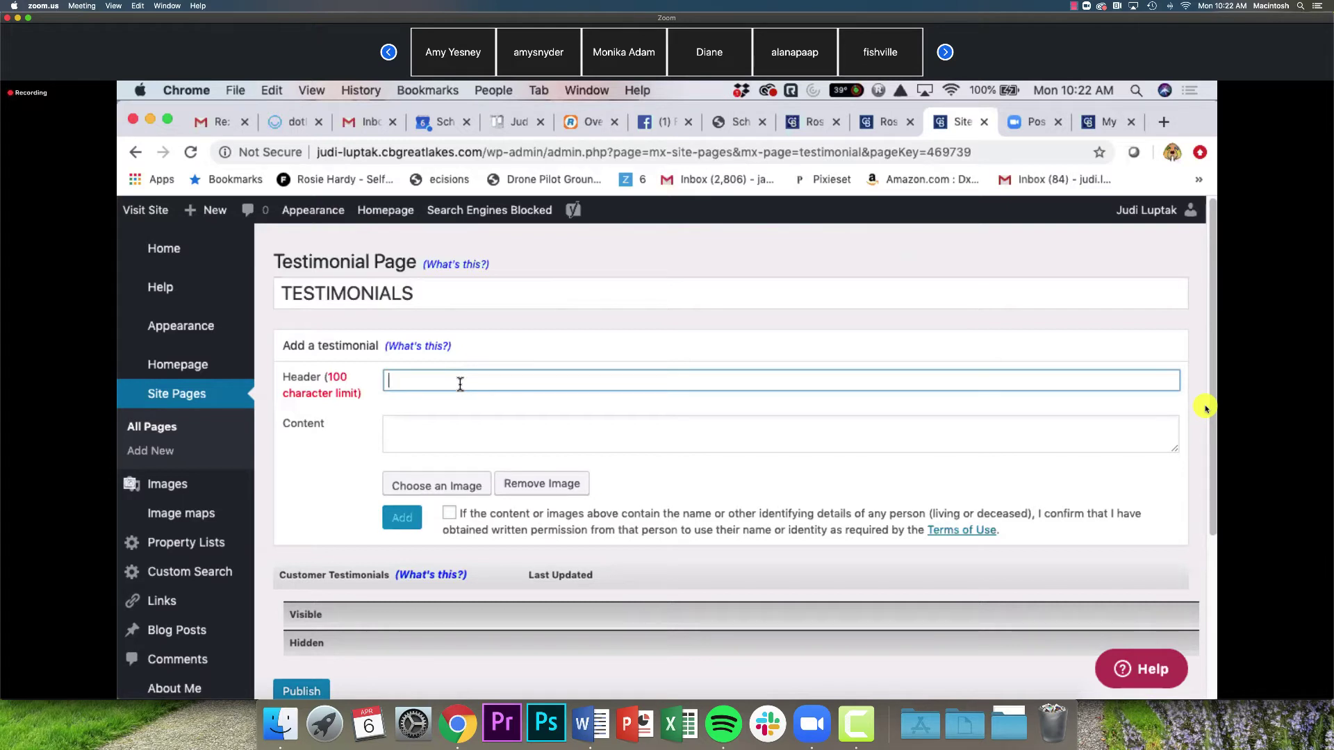
{"action": "type", "text": "Very "}
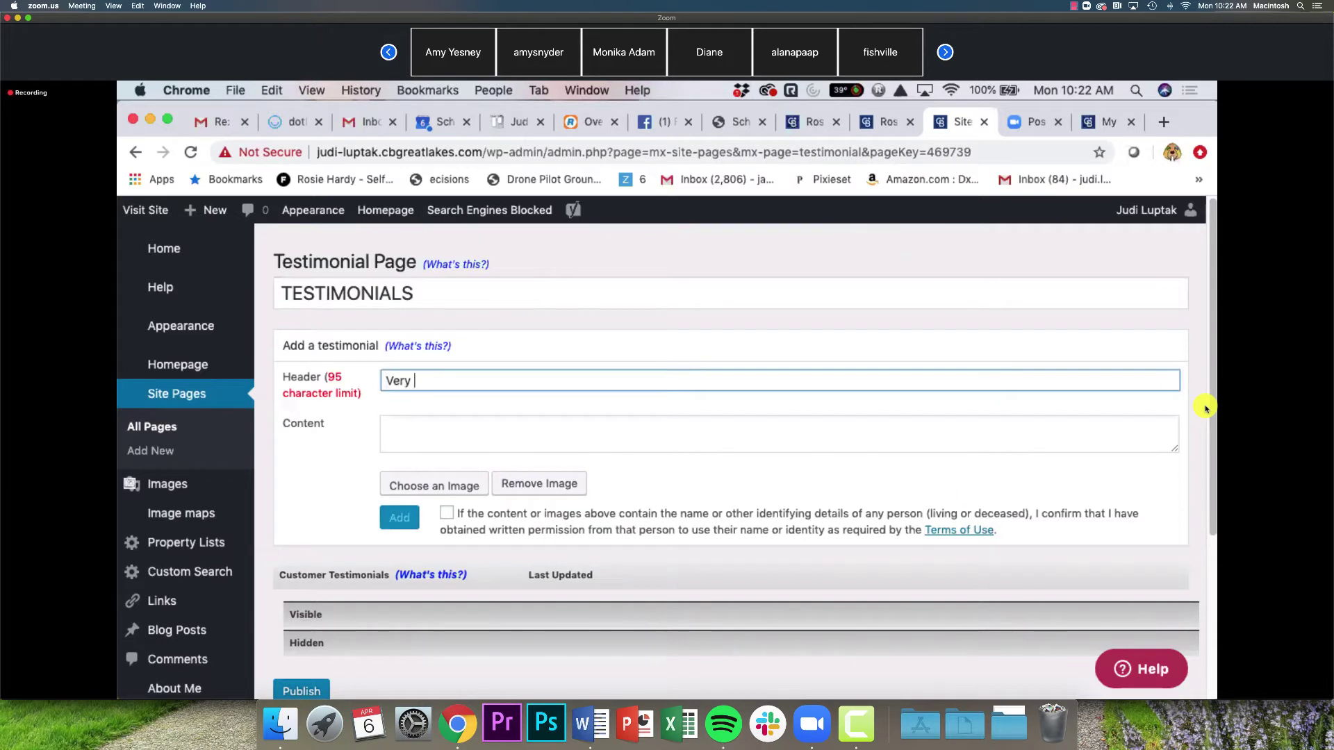
{"action": "type", "text": "Know "}
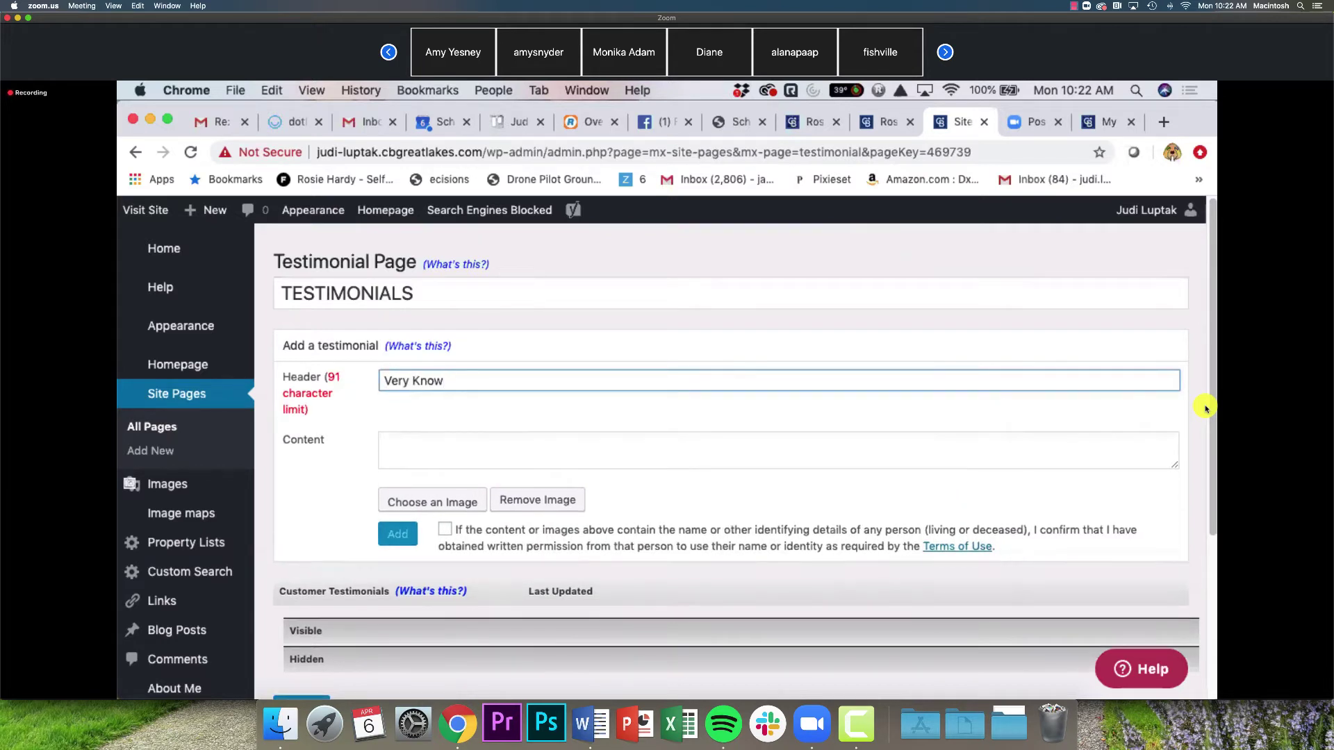
{"action": "type", "text": "ledgable"}
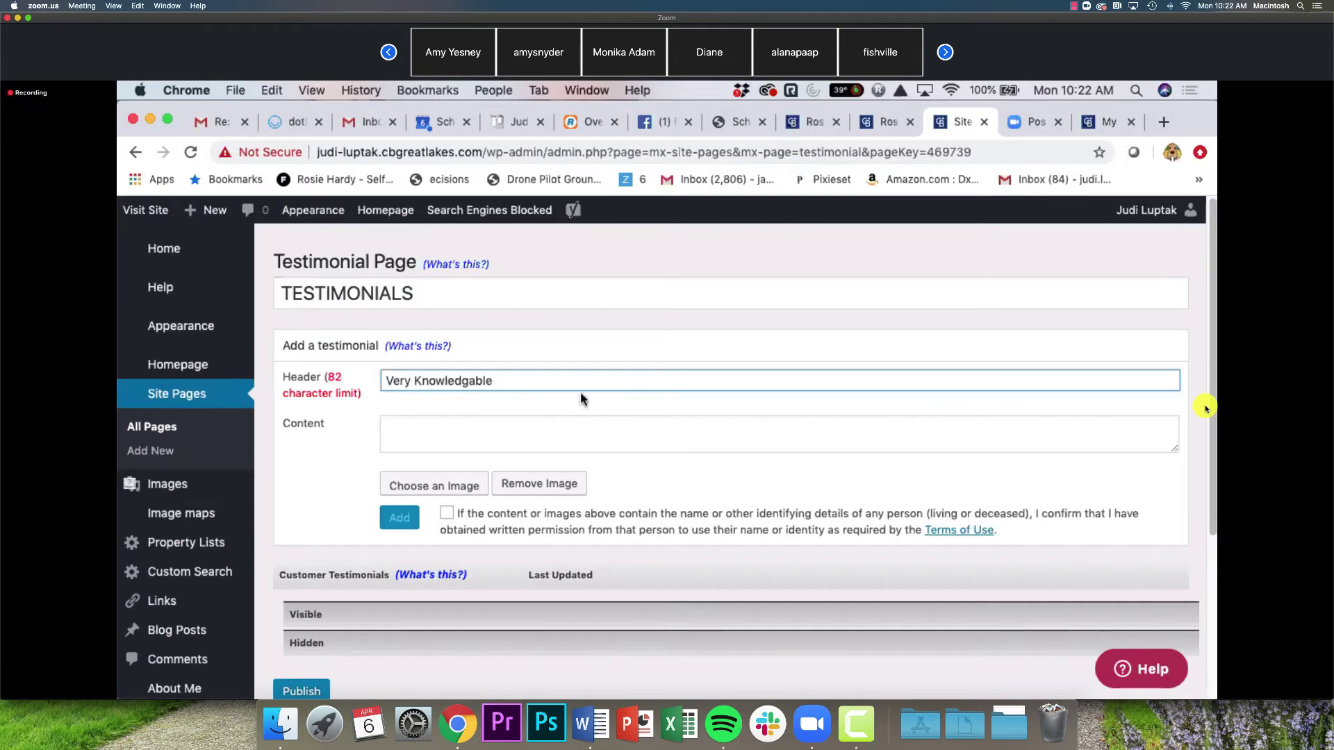
- Copy the review text about patience during the cottage hunt from the Zillow reviews on the other agent's bio page
{"action": "left_click", "coordinate": [415, 430]}
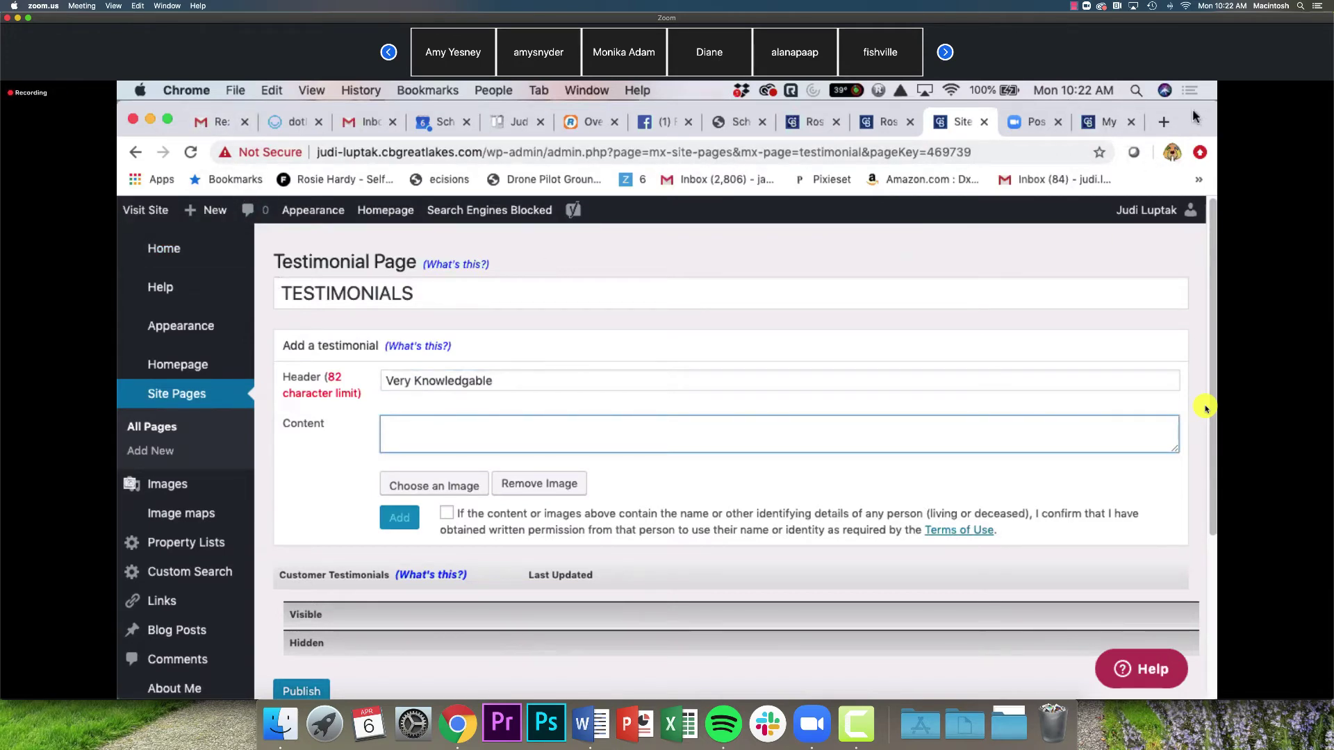
{"action": "left_click", "coordinate": [1098, 123]}
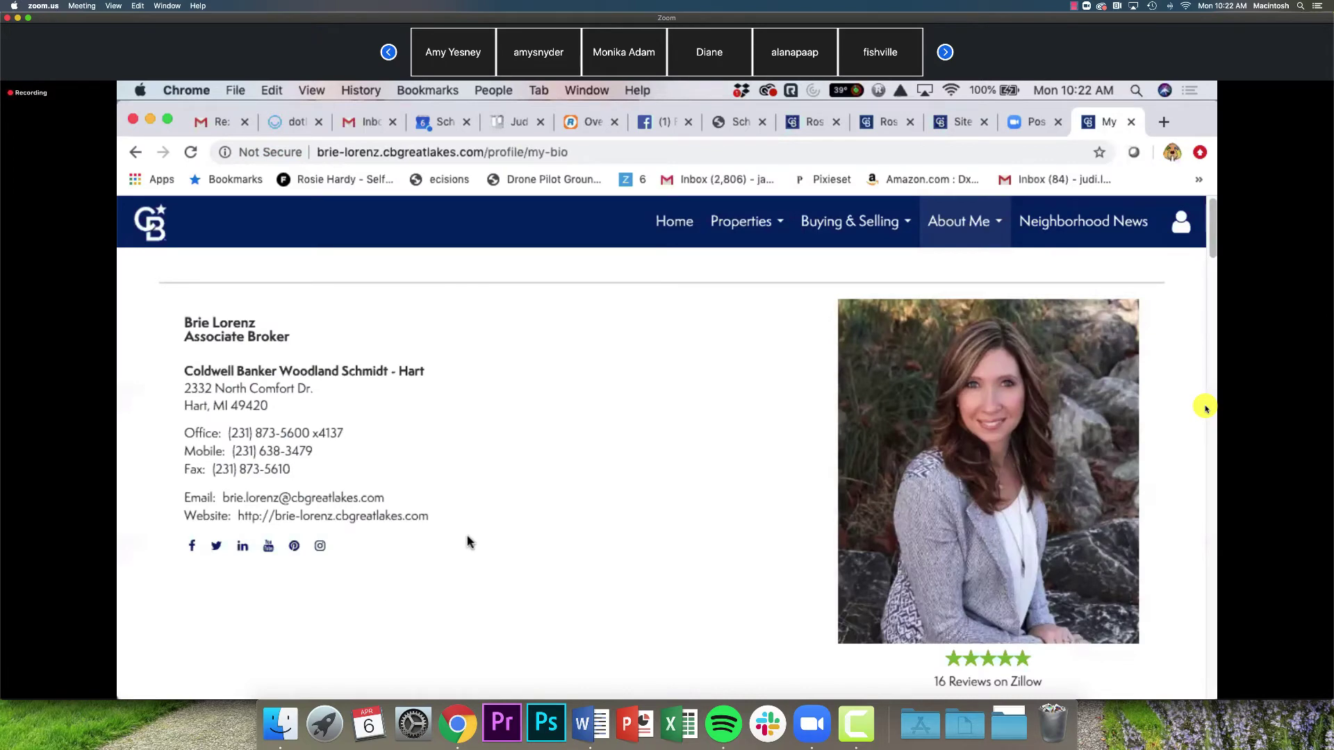
{"action": "scroll", "coordinate": [468, 542], "scroll_direction": "down", "scroll_amount": 15}
{"action": "scroll", "coordinate": [427, 574], "scroll_direction": "down", "scroll_amount": 3}
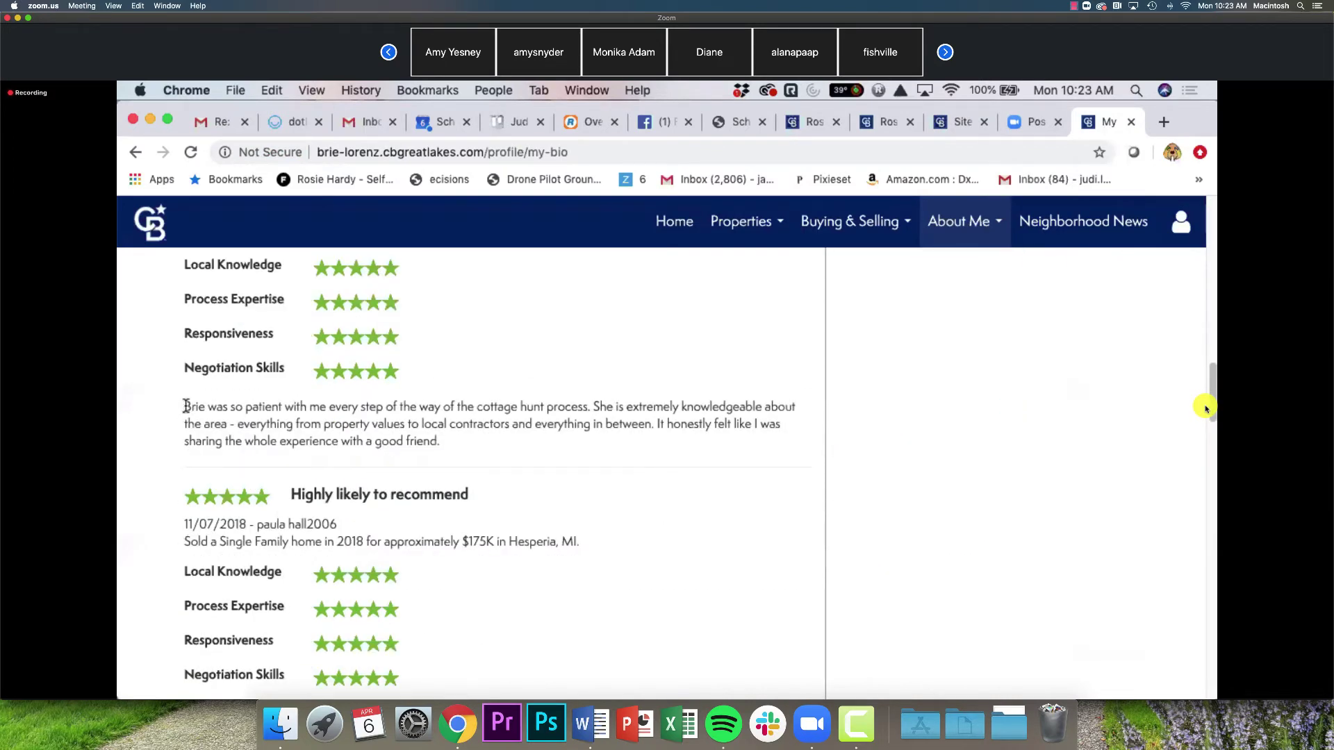
{"action": "left_click_drag", "start_coordinate": [186, 407], "coordinate": [484, 438]}
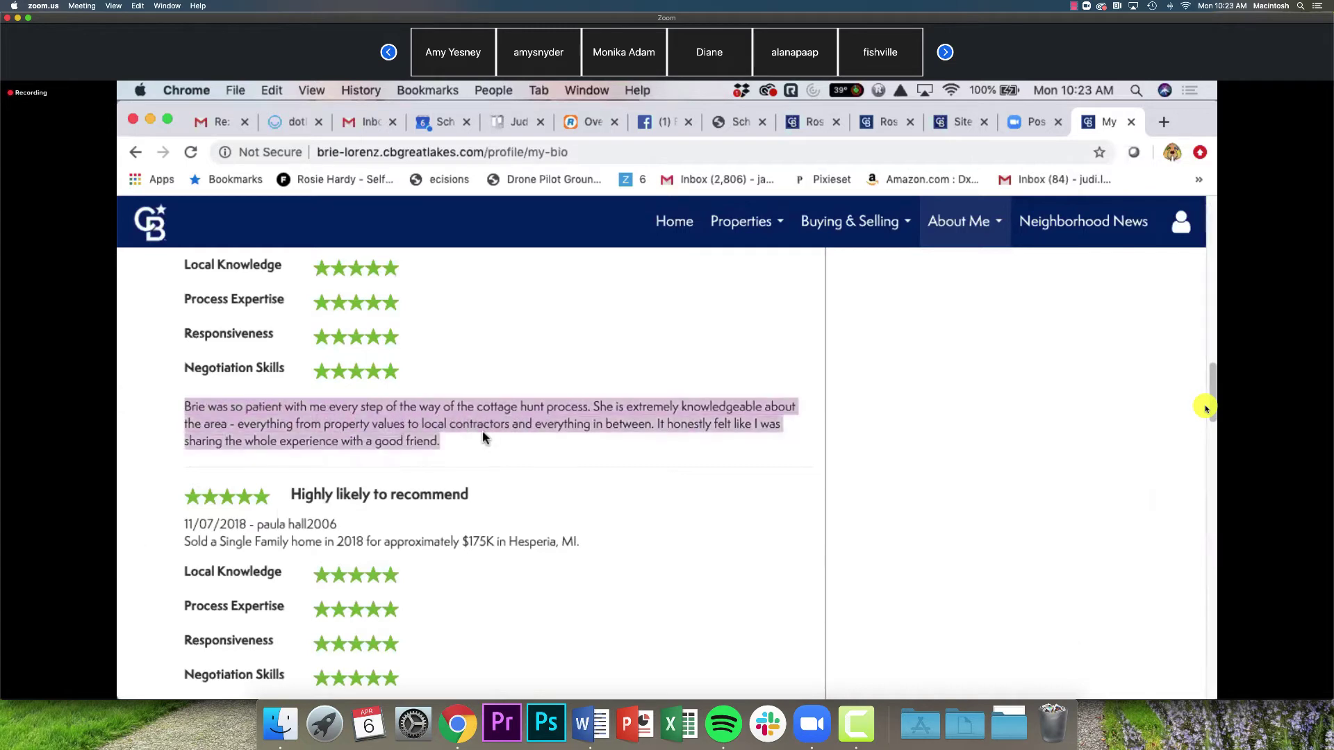
{"action": "right_click", "coordinate": [474, 420]}
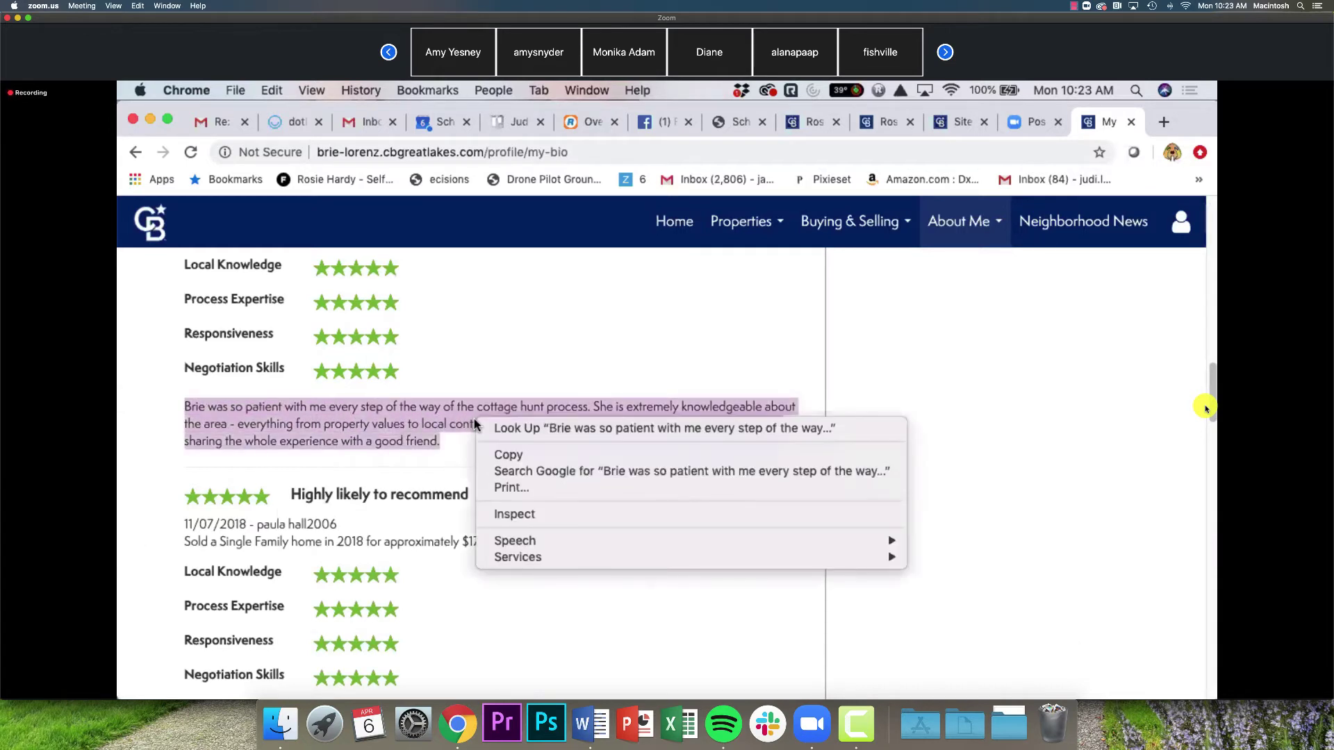
{"action": "left_click", "coordinate": [518, 456]}
{"action": "left_click", "coordinate": [1117, 384]}
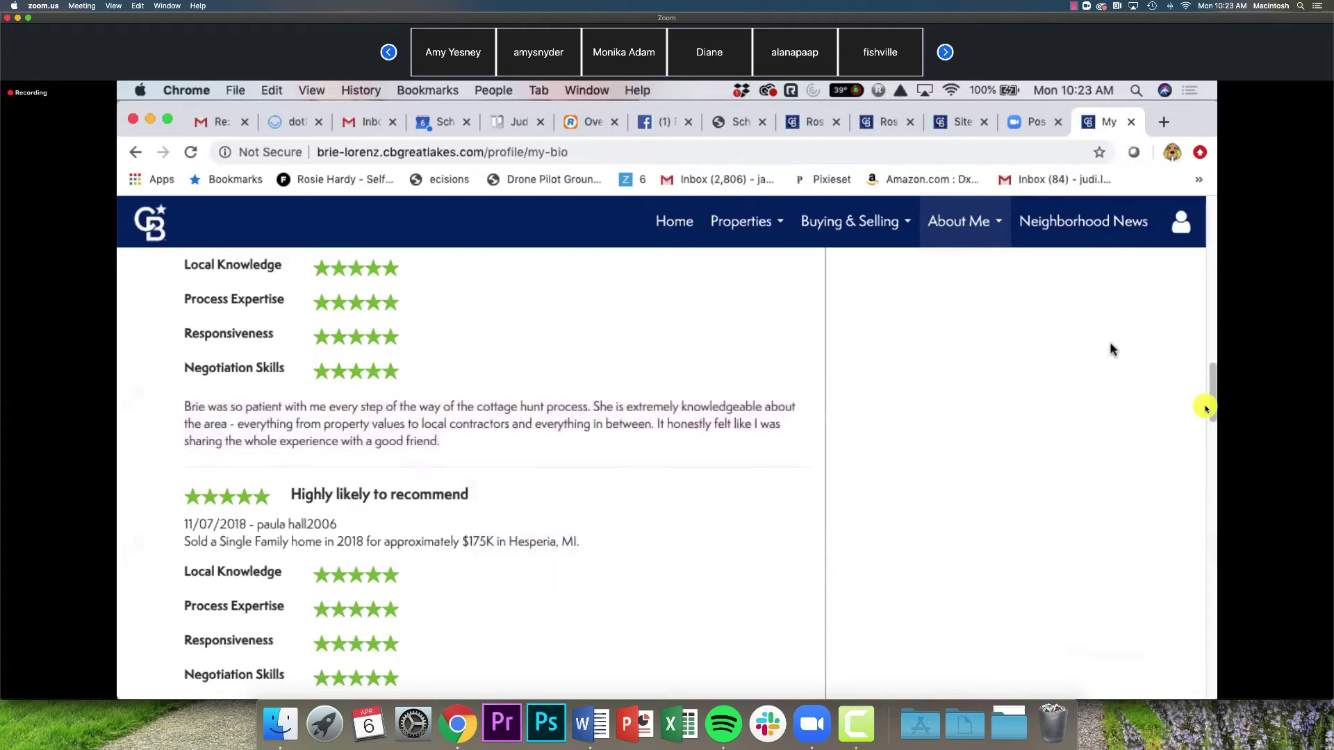
- Return to the testimonial form and paste the copied review into the testimonial's content
{"action": "left_click_drag", "start_coordinate": [1210, 123], "coordinate": [1210, 173]}
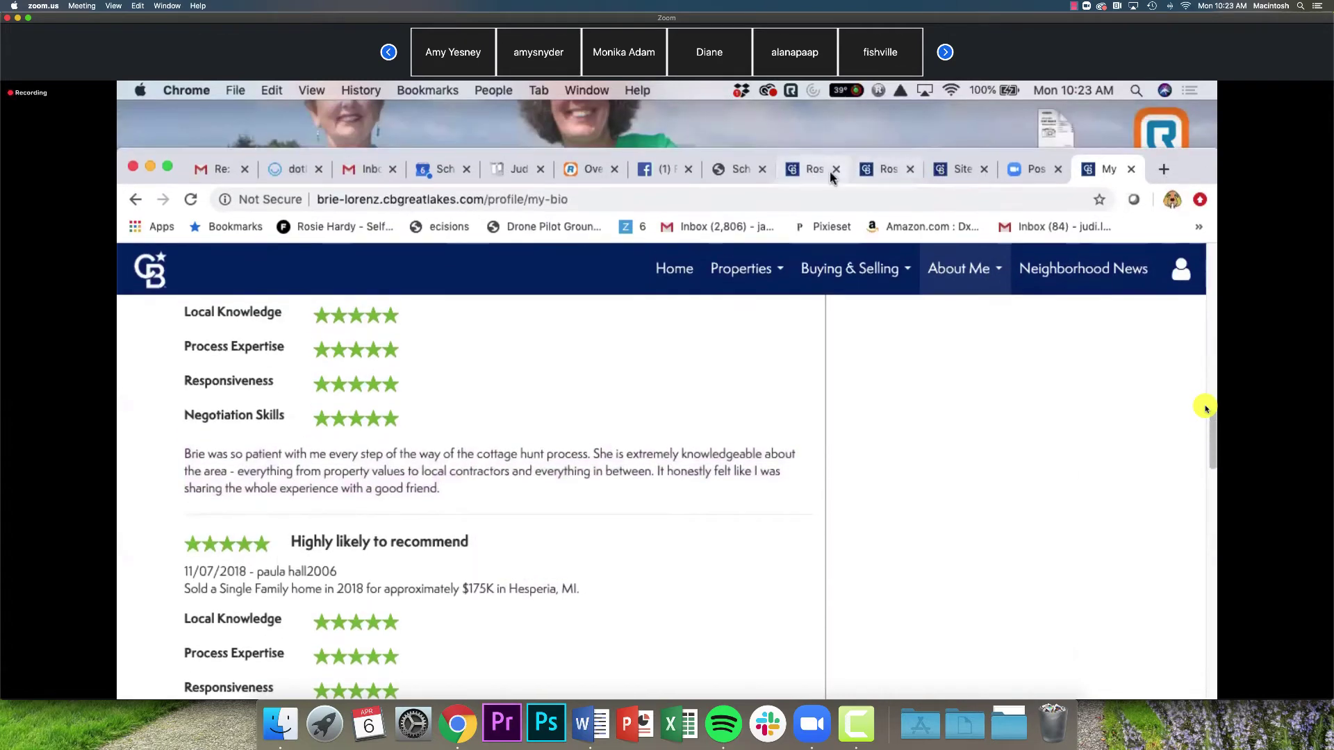
{"action": "left_click", "coordinate": [956, 169]}
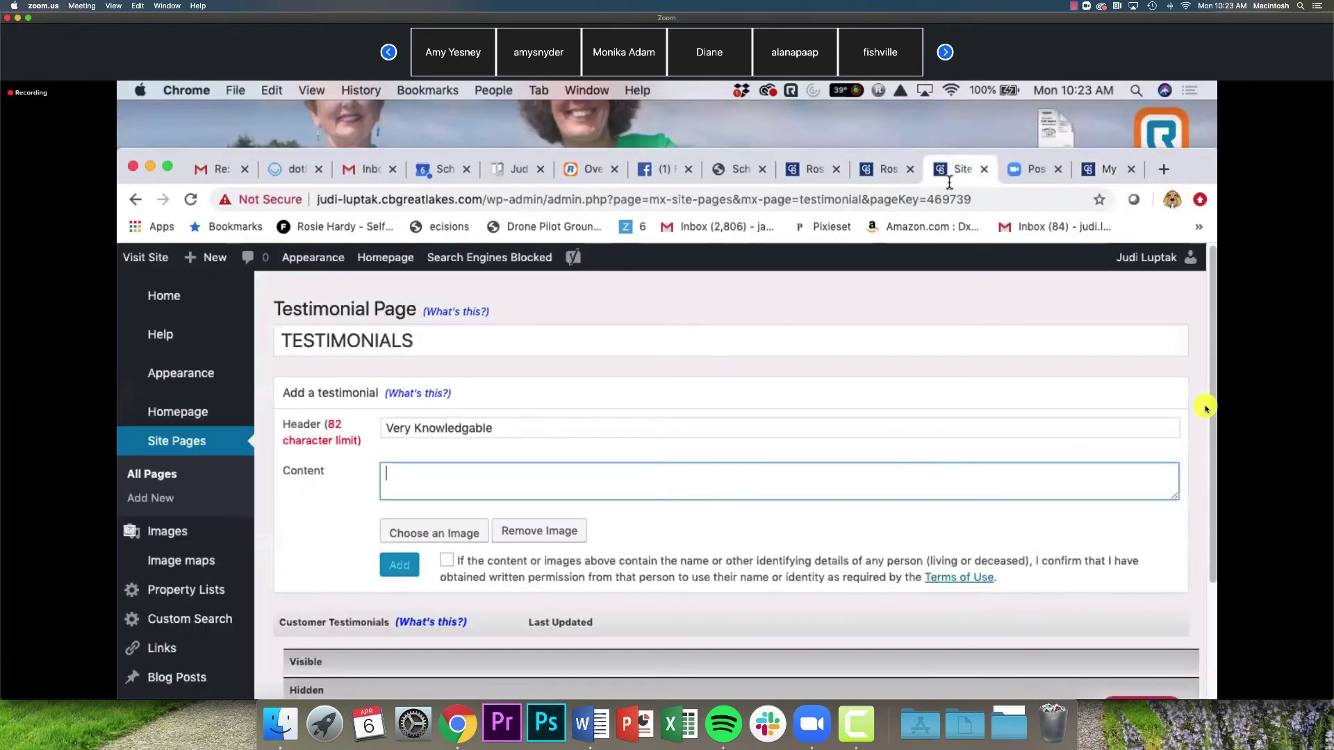
{"action": "right_click", "coordinate": [424, 477]}
{"action": "left_click", "coordinate": [468, 554]}
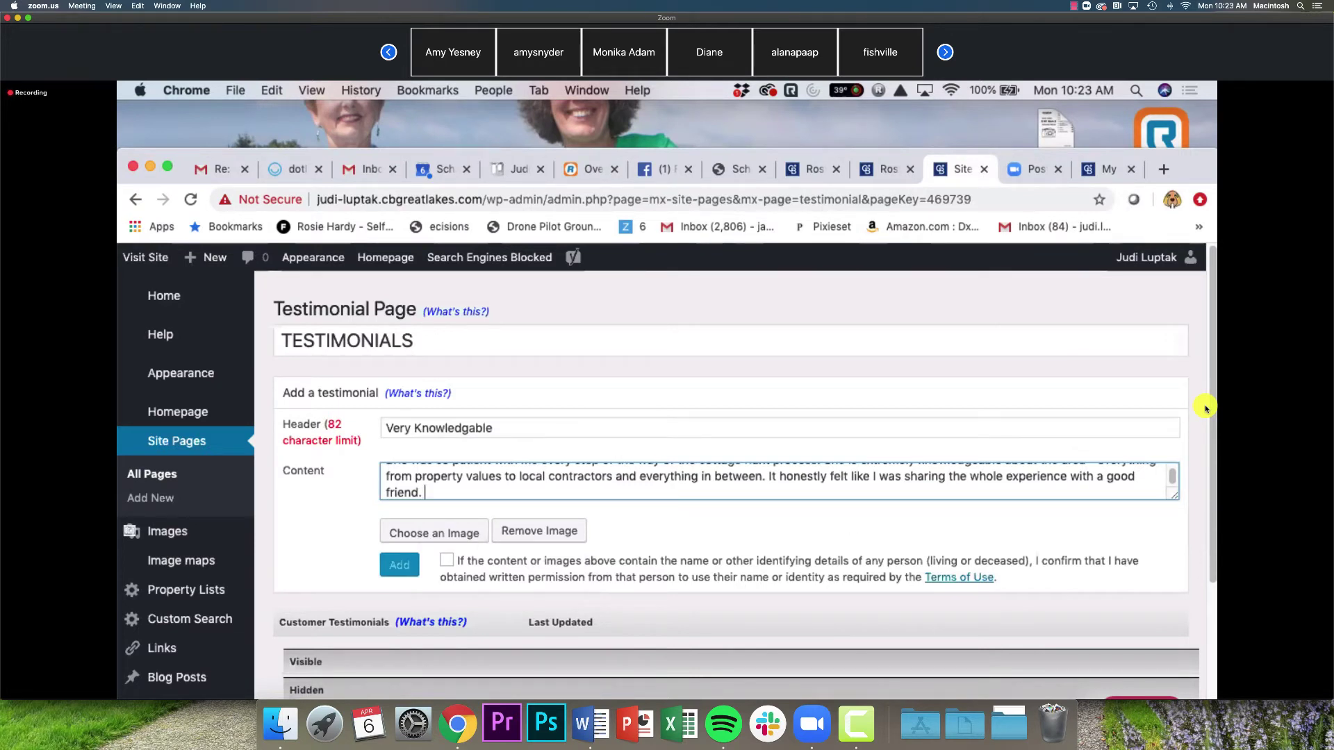
- Sign the testimonial with the client's first name and last initial, and confirm written permission to use their identity
{"action": "type", "text": "Bruce J./"}
{"action": "key", "text": "BackSpace"}
{"action": "scroll", "coordinate": [445, 559], "scroll_direction": "down", "scroll_amount": 1}
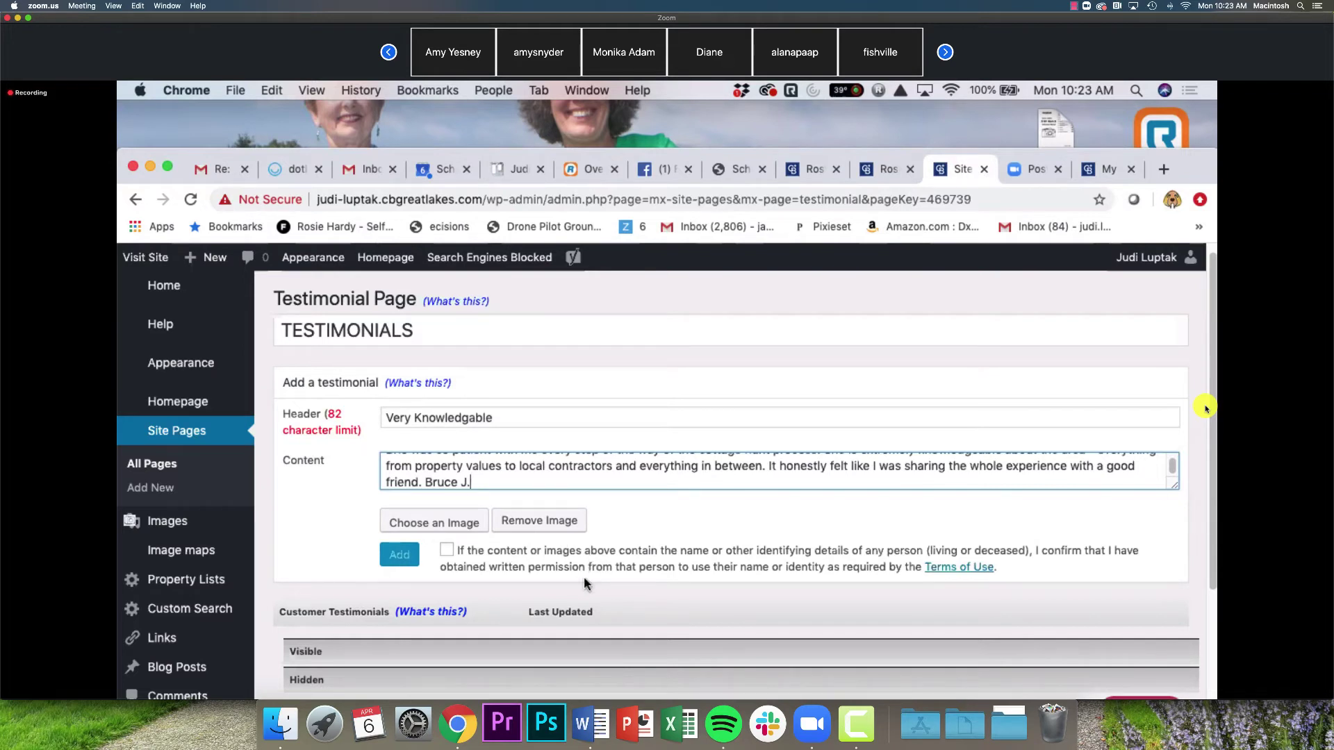
{"action": "left_click", "coordinate": [448, 553]}
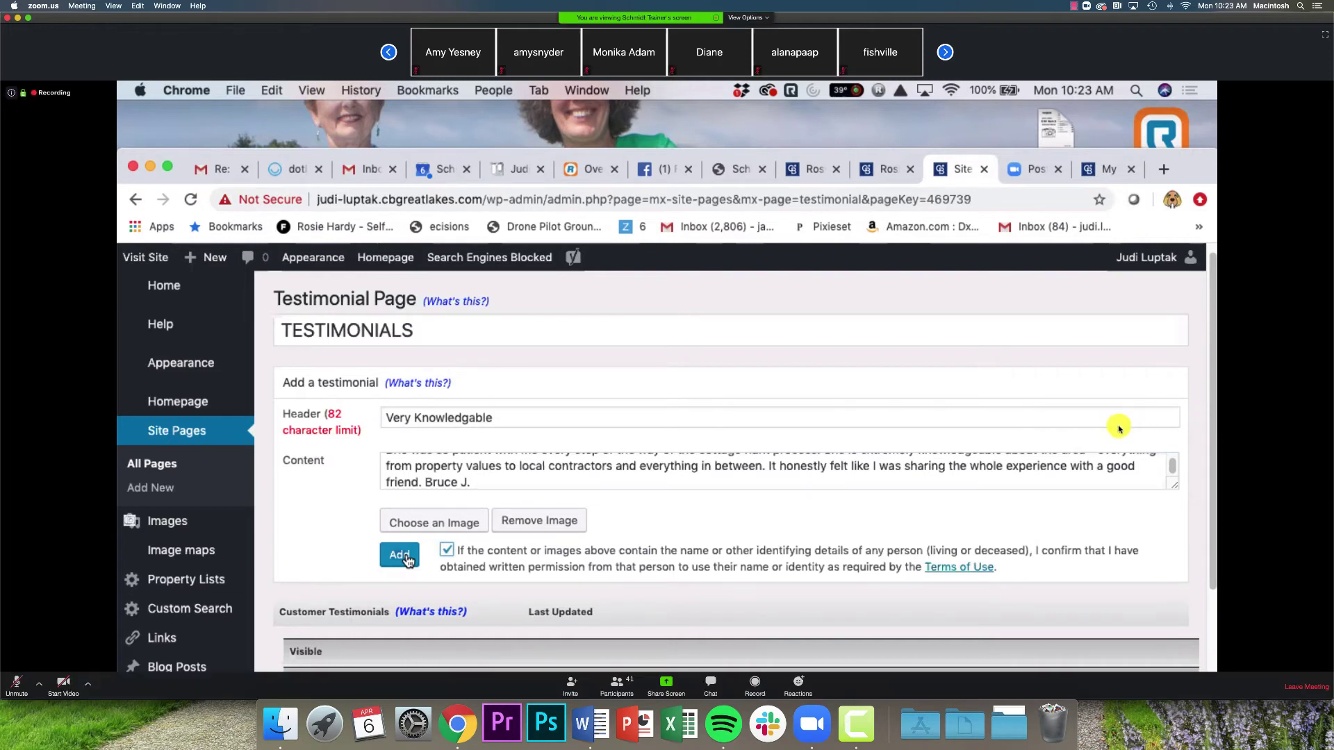
- Unmute your microphone in the meeting and return to the Email Signature page with the browser window moved back up
{"action": "left_click", "coordinate": [17, 685]}
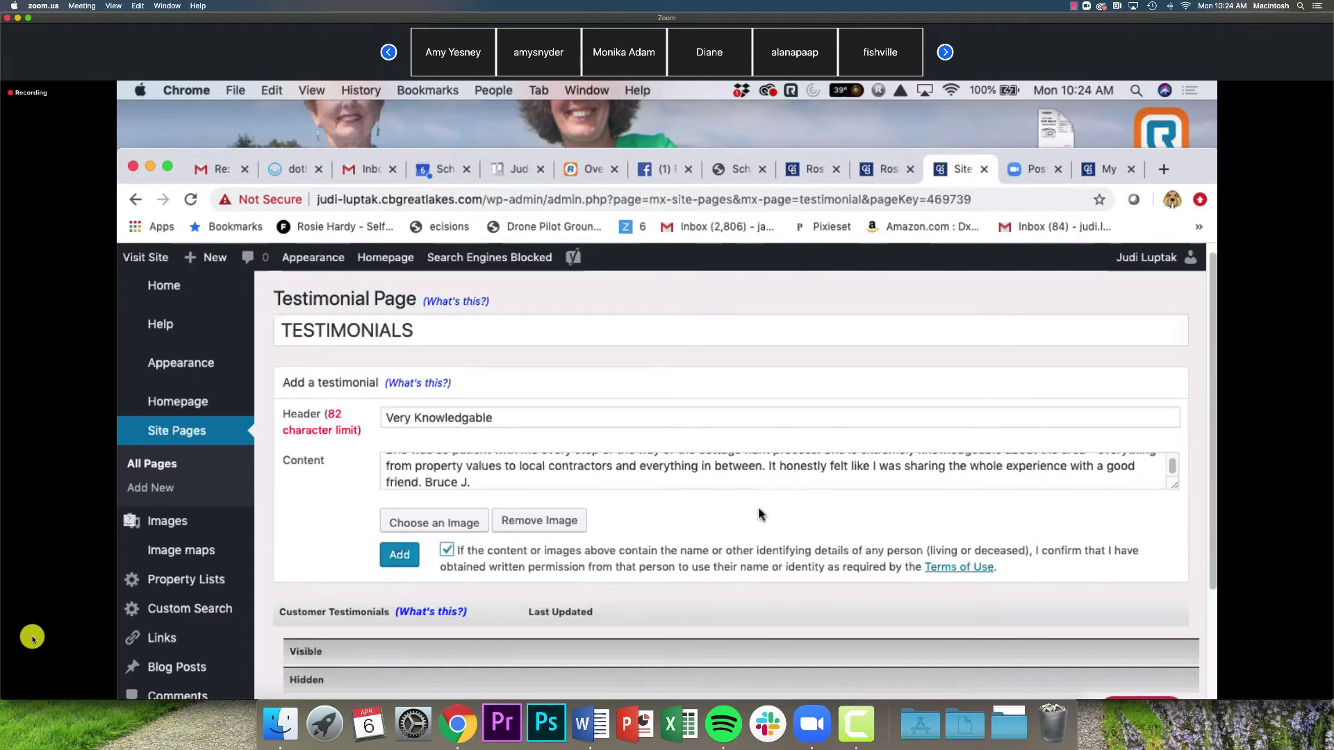
{"action": "left_click", "coordinate": [823, 166]}
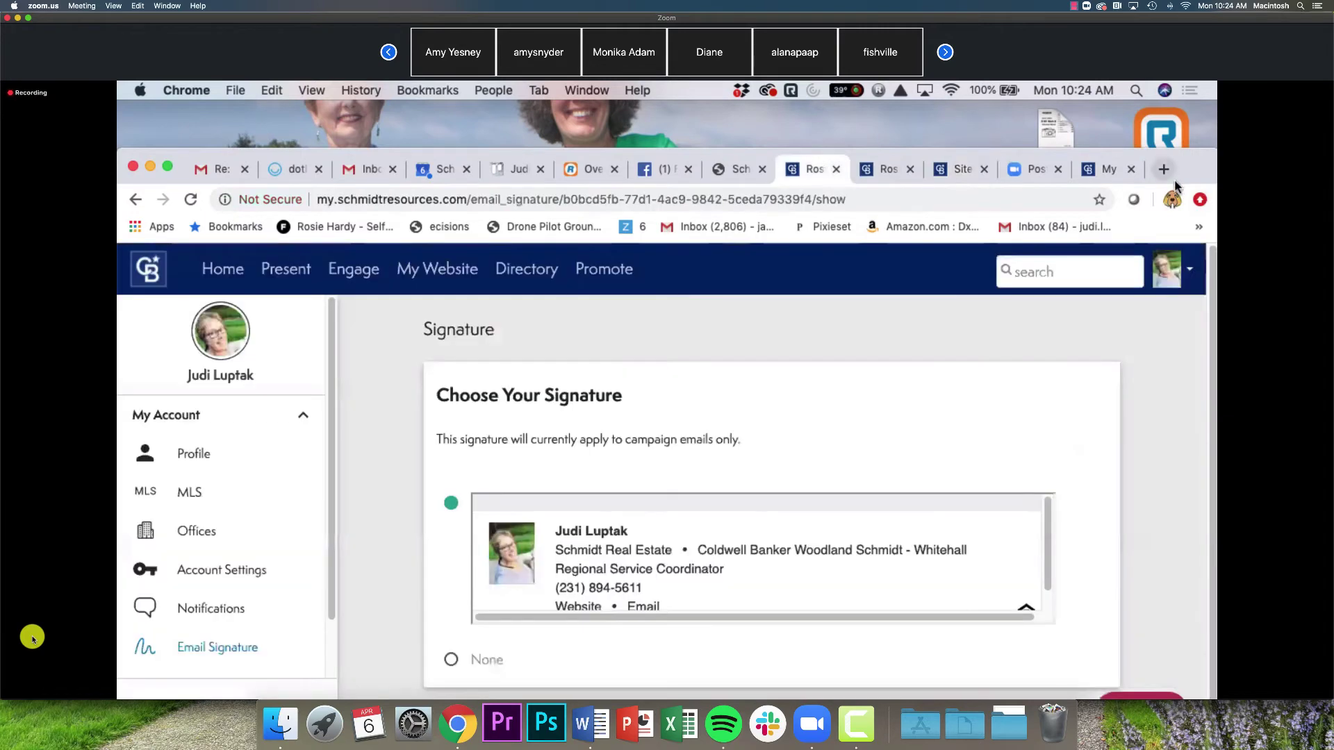
{"action": "left_click_drag", "start_coordinate": [1198, 169], "coordinate": [1192, 123]}
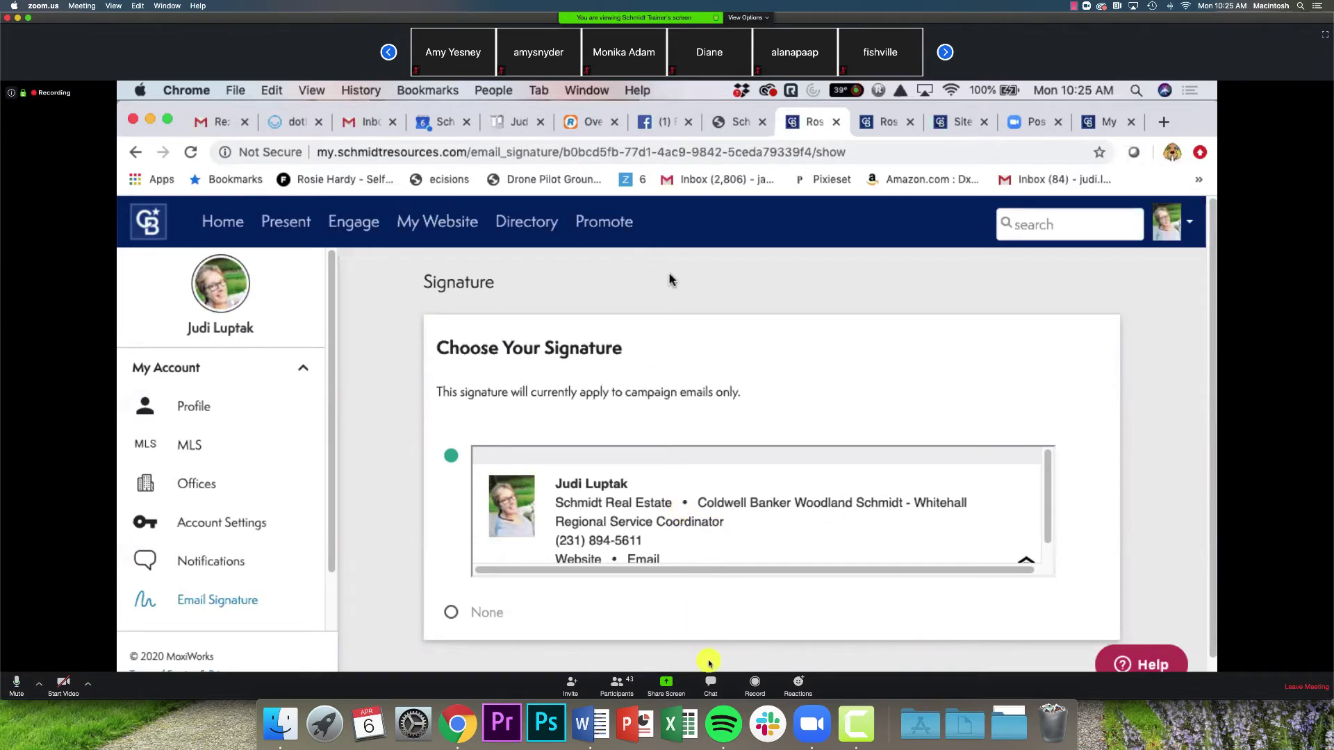
- Reopen the meeting chat and set the message recipient to Everyone
{"action": "left_click", "coordinate": [710, 684]}
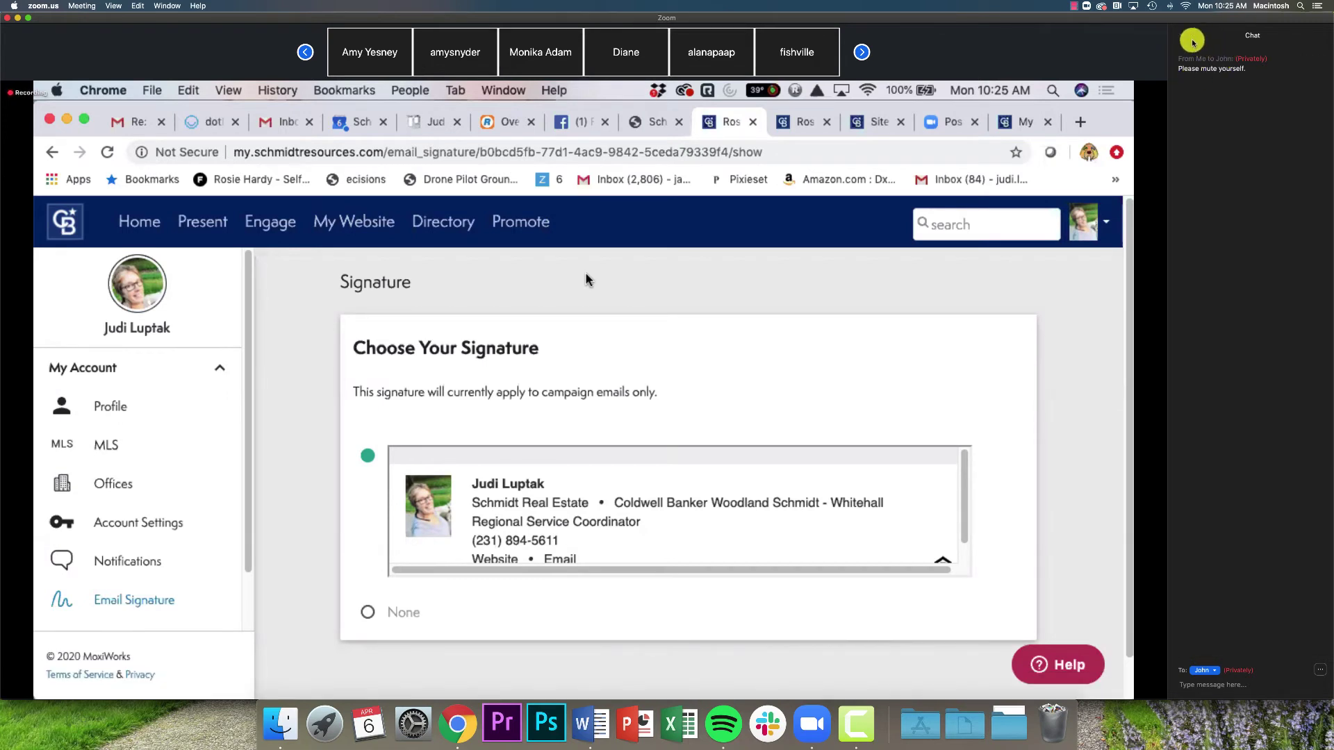
{"action": "left_click", "coordinate": [1204, 671]}
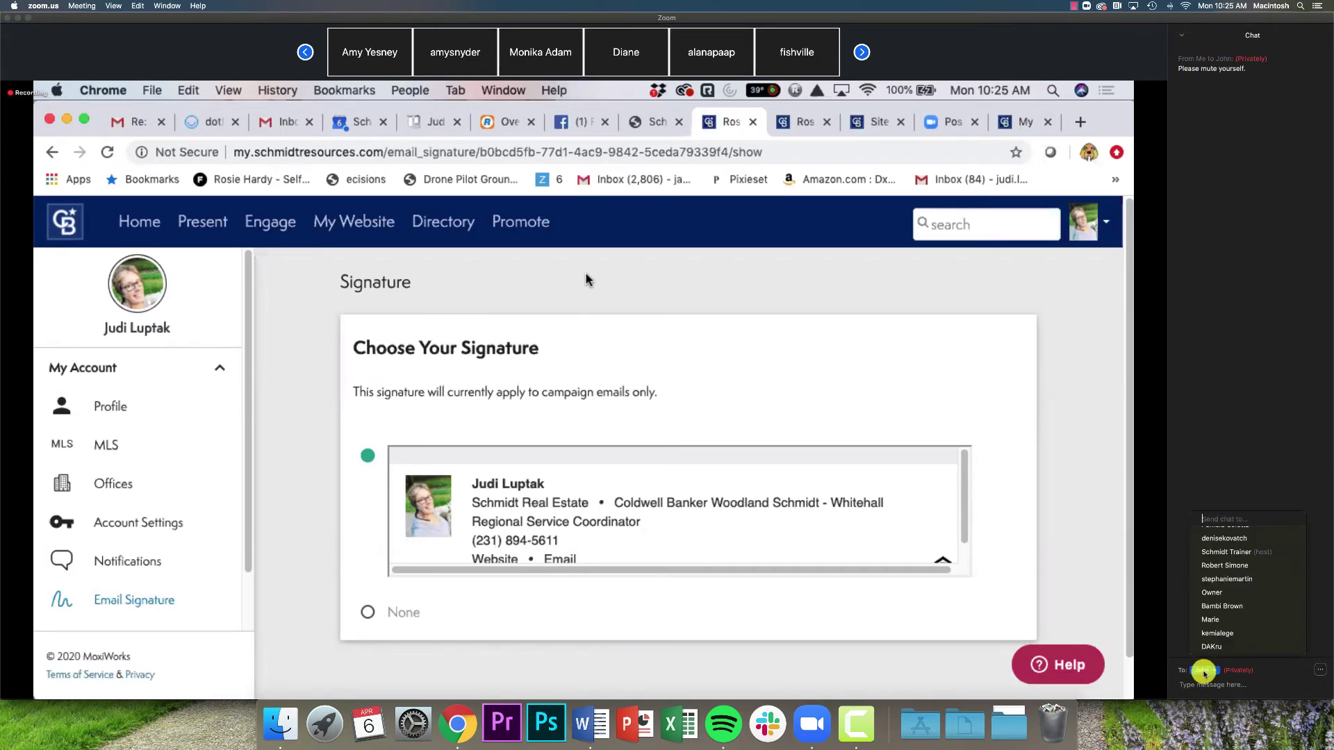
{"action": "left_click", "coordinate": [1212, 537]}
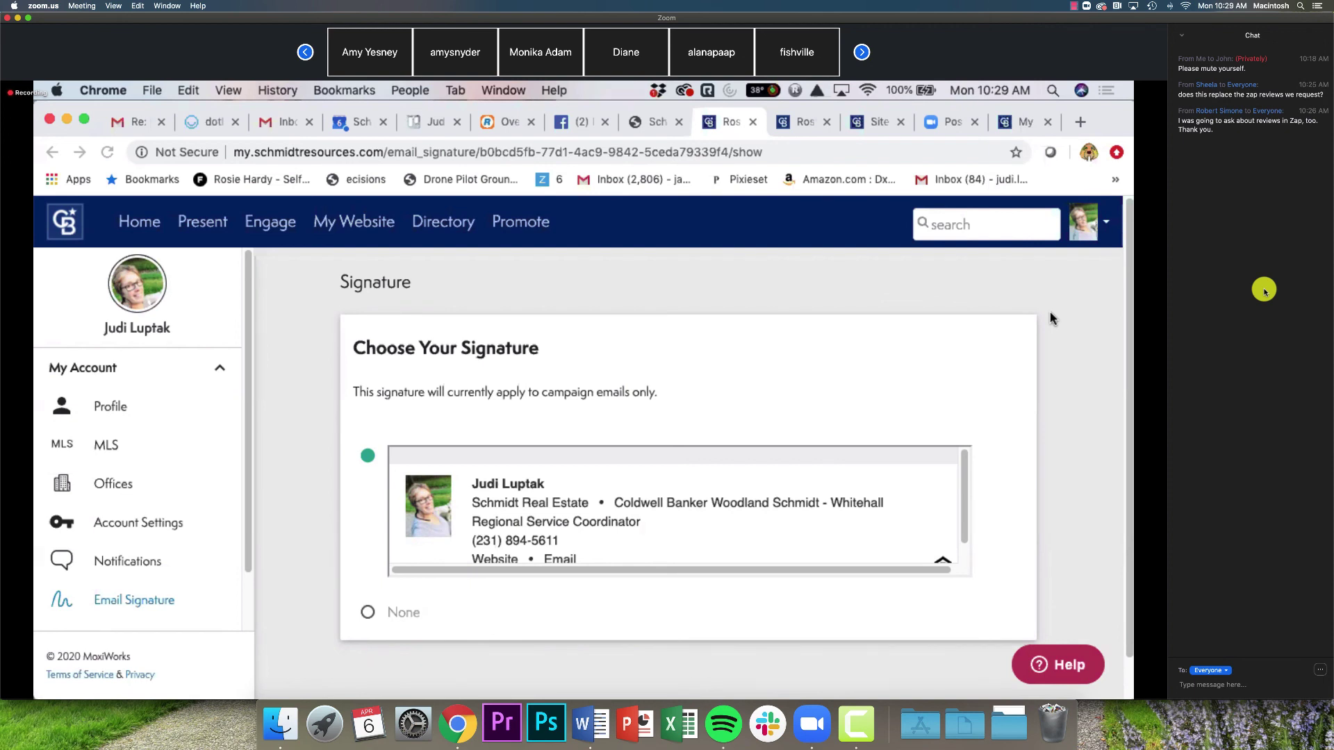
{"action": "left_click", "coordinate": [1080, 11]}
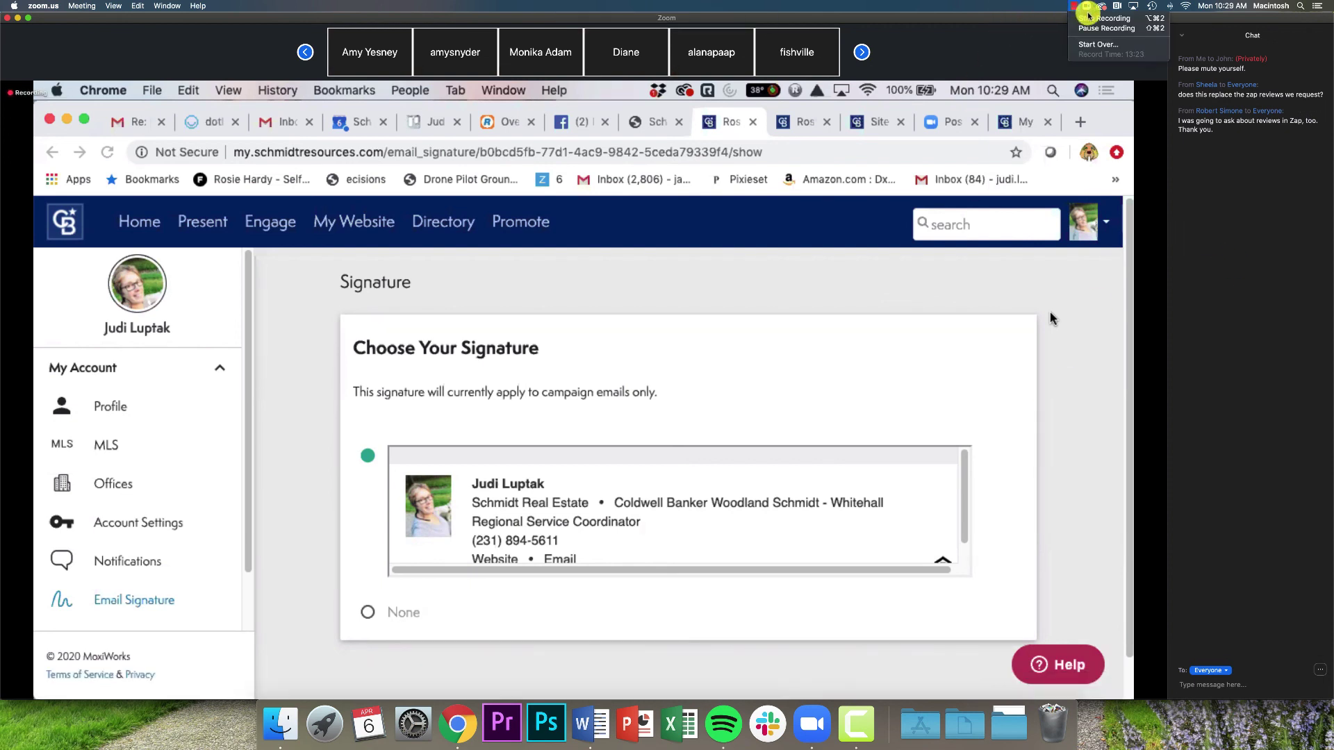